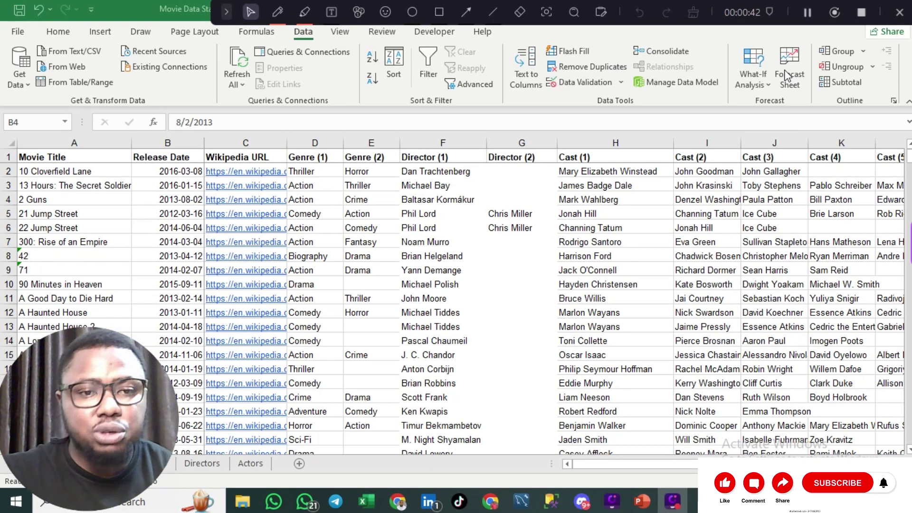
Look through the Genres, Directors and Actors sheets and the Movie Data columns across to Box Office Revenue ($).
click(226, 12)
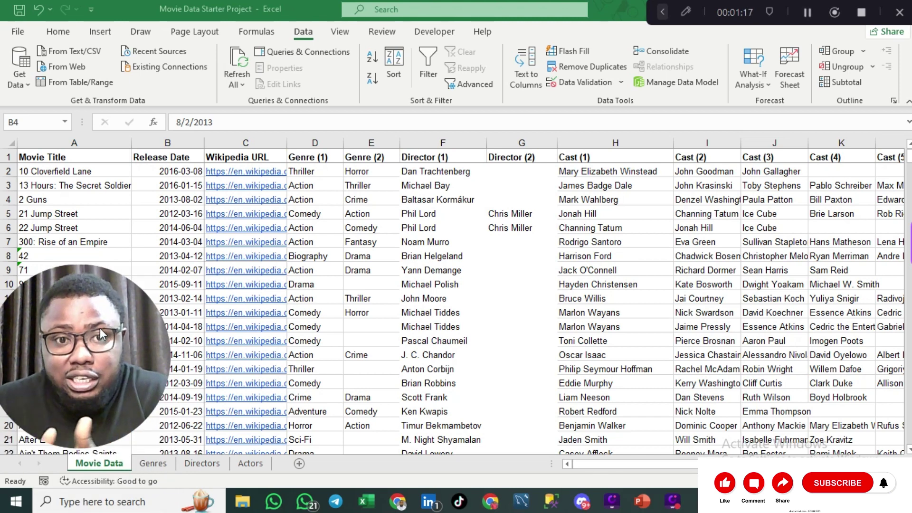
click(150, 463)
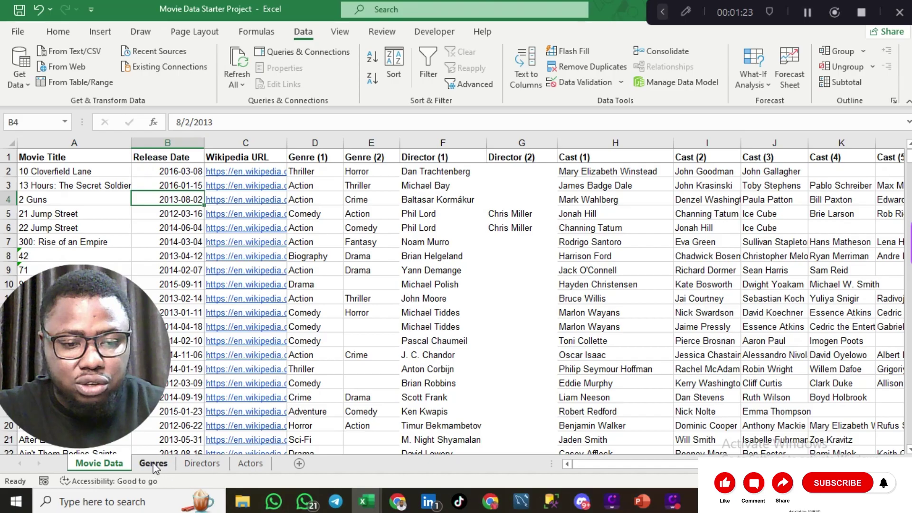
click(156, 463)
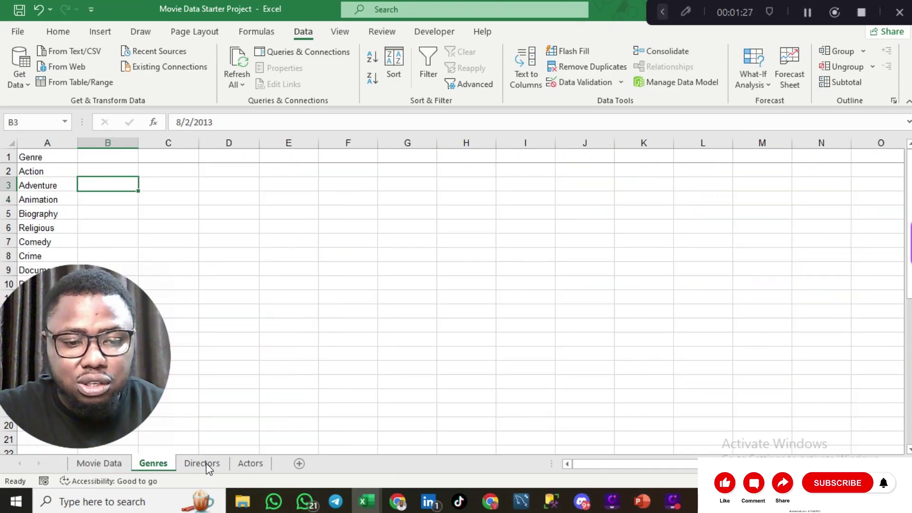
click(208, 467)
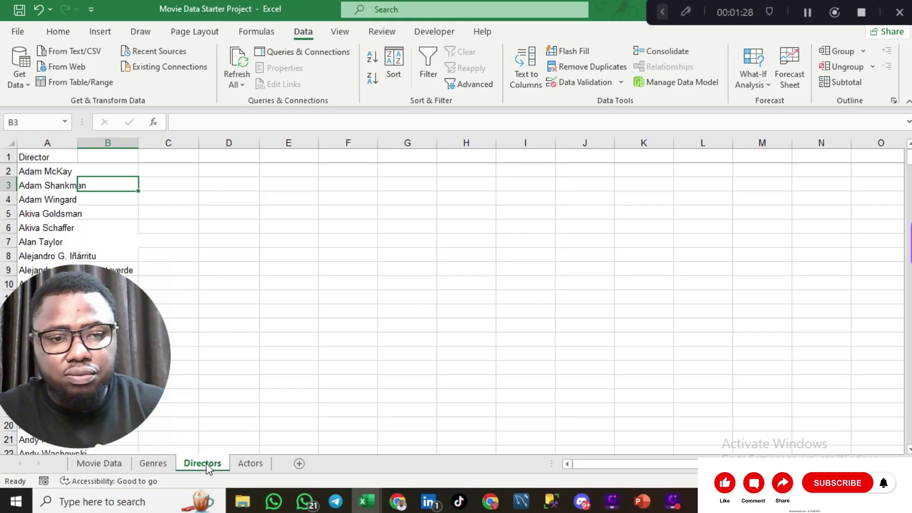
click(242, 465)
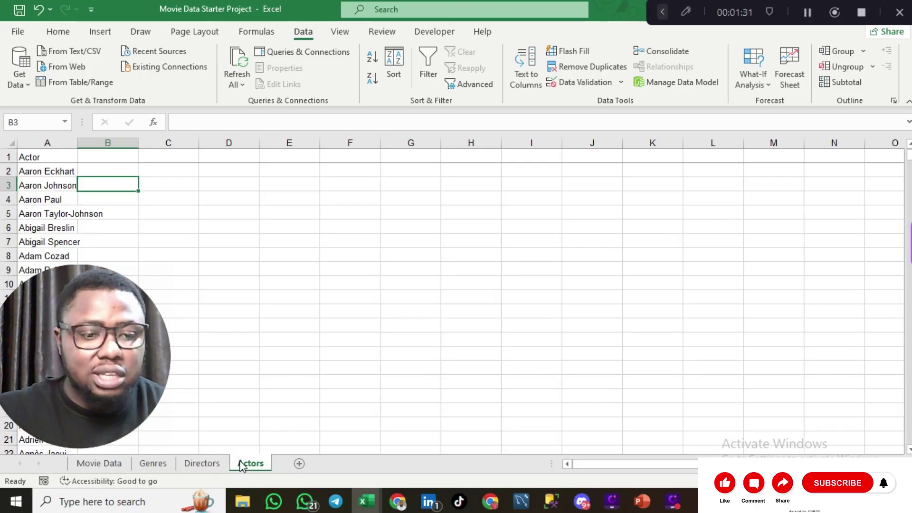
click(91, 464)
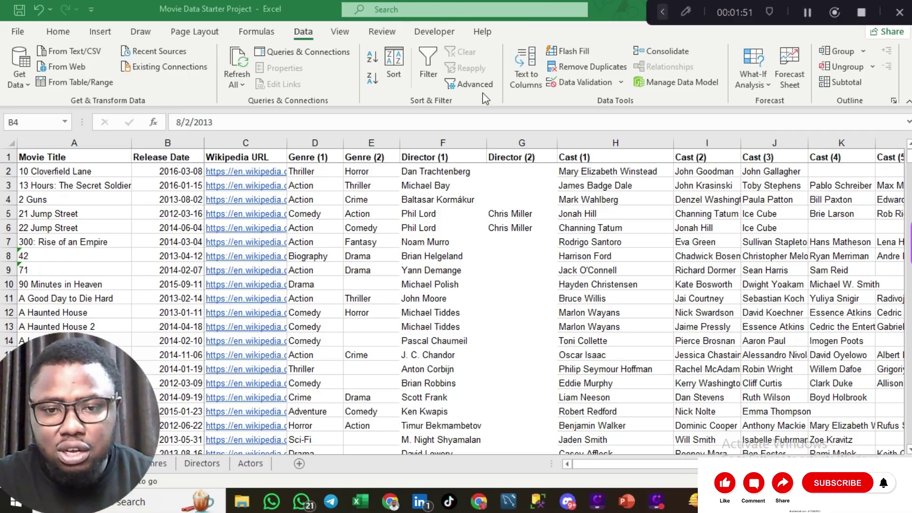
scroll(602, 240, right, 6)
scroll(602, 240, left, 5)
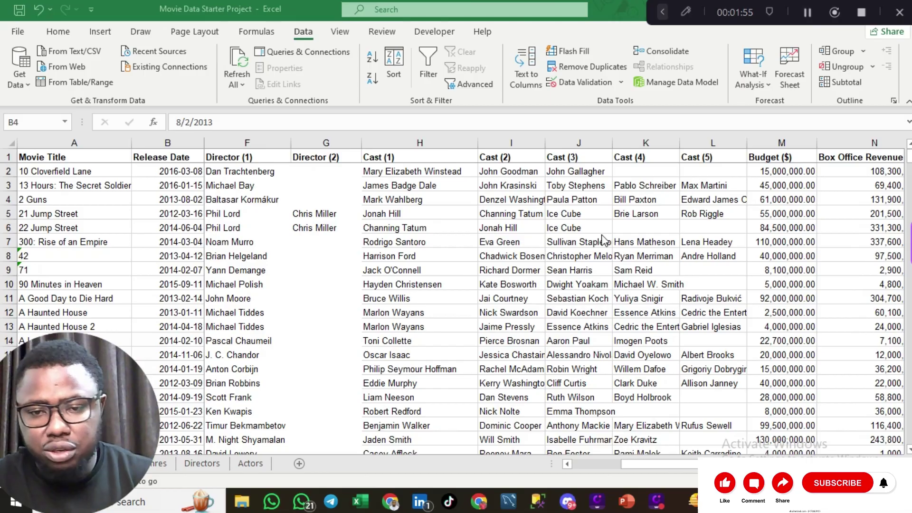
scroll(661, 236, right, 6)
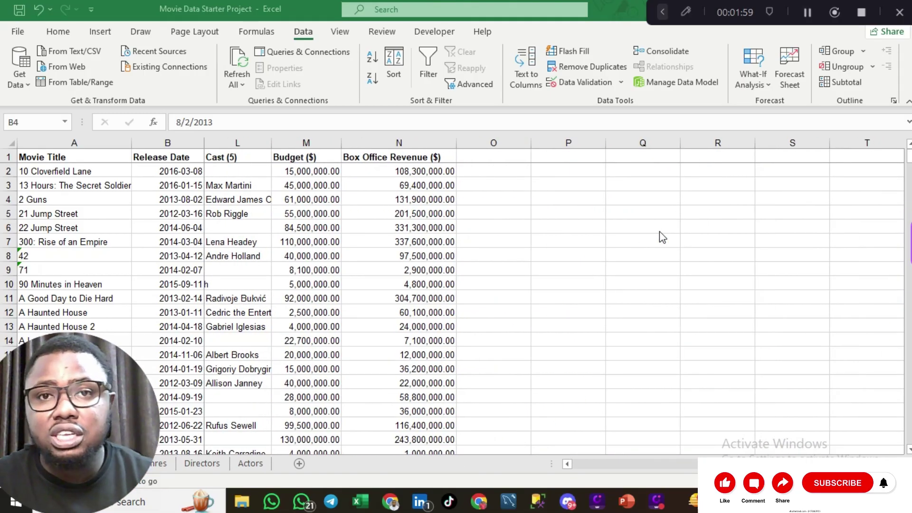
scroll(420, 237, left, 9)
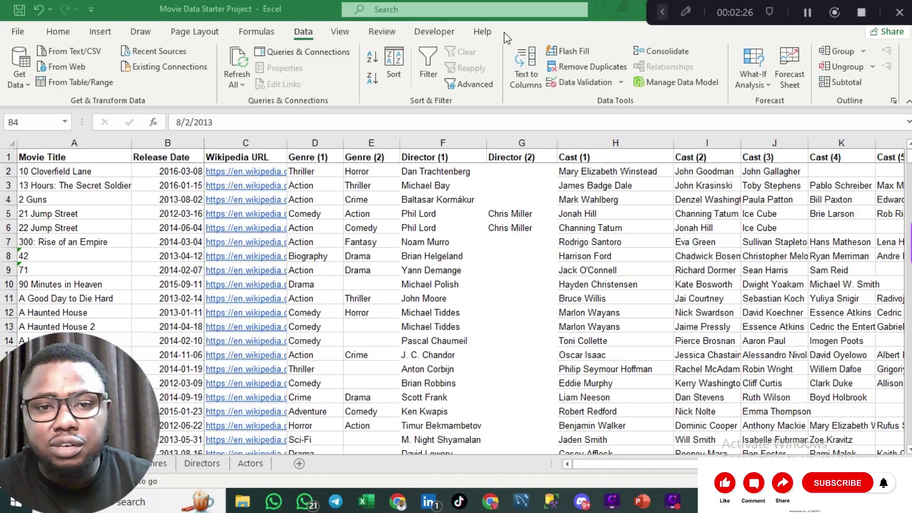
Turn on filtering for the Movie Data table and browse the Movie Title filter values, keeping all titles selected.
click(310, 39)
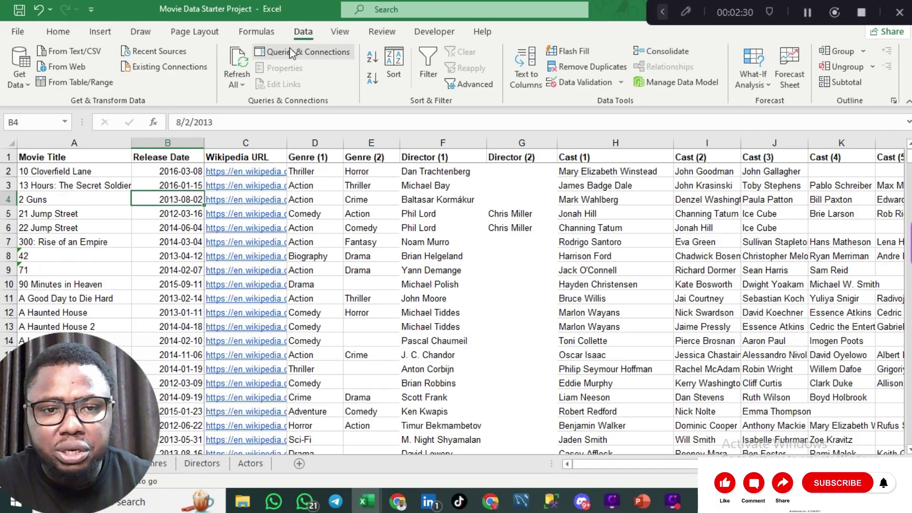
click(423, 71)
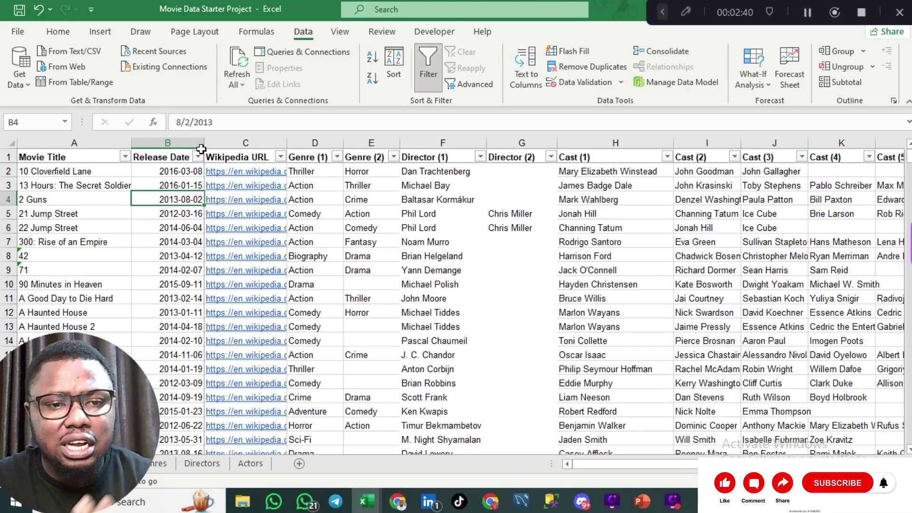
click(126, 157)
scroll(117, 357, down, 20)
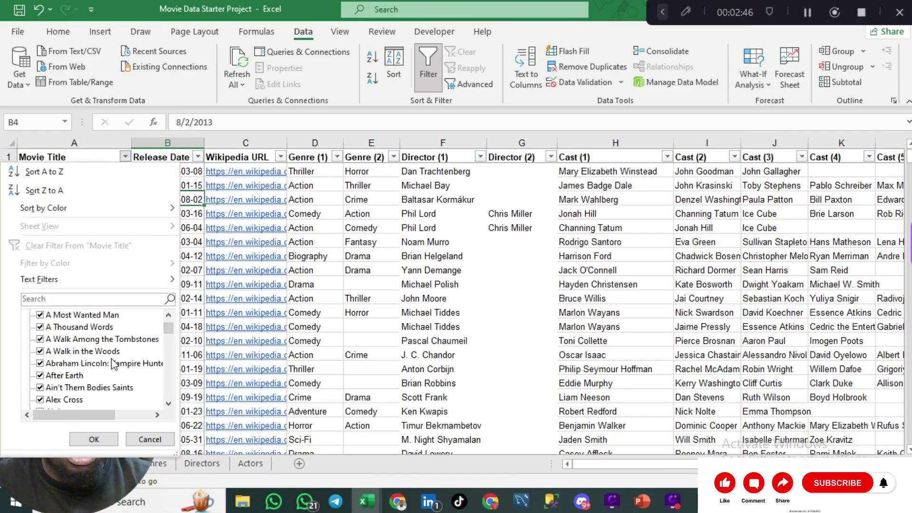
scroll(111, 358, down, 1)
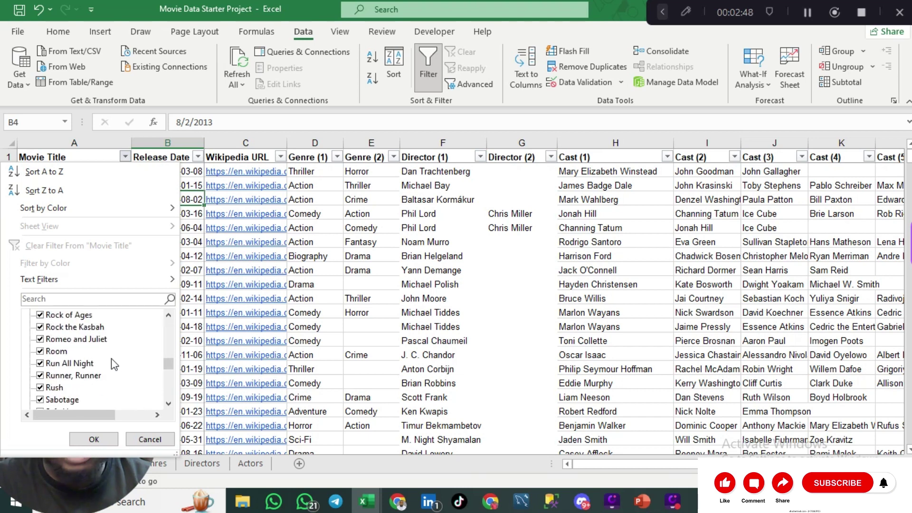
scroll(111, 358, up, 20)
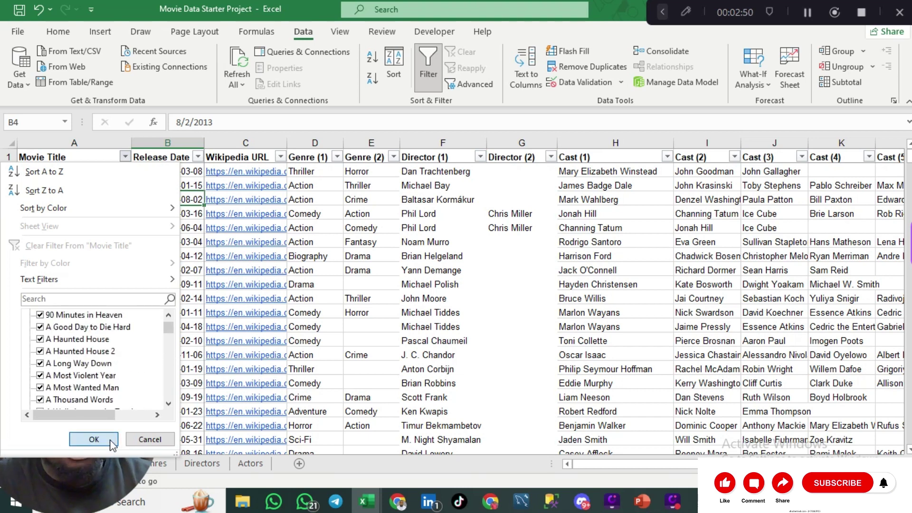
click(94, 439)
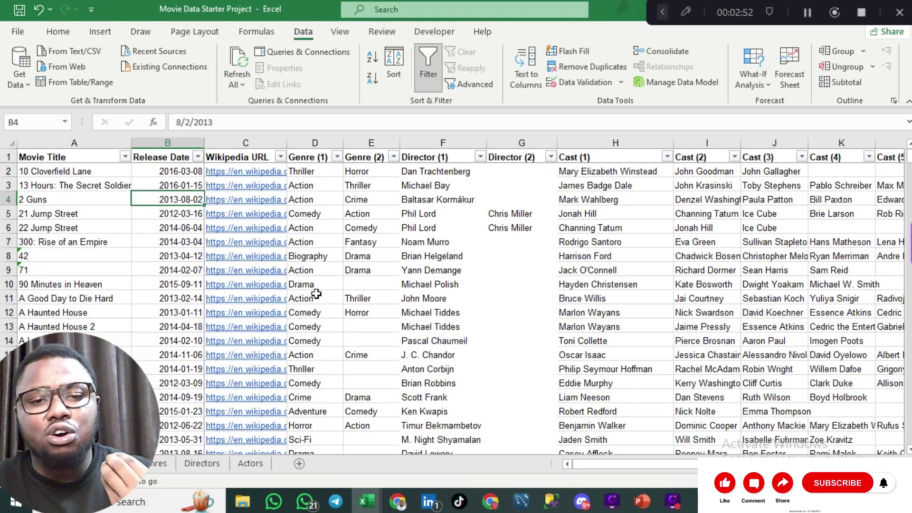
Filter the Genre (1) column to show only Action movies and review the filtered rows.
click(337, 157)
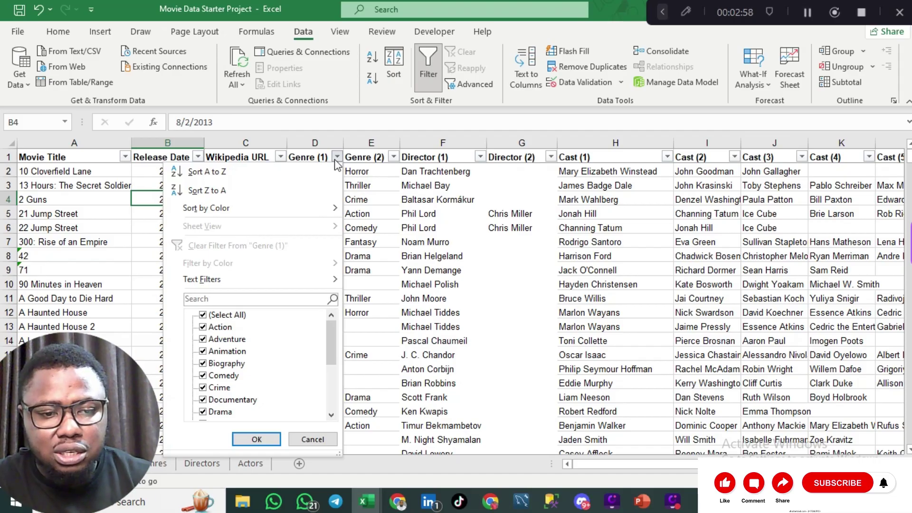
click(203, 314)
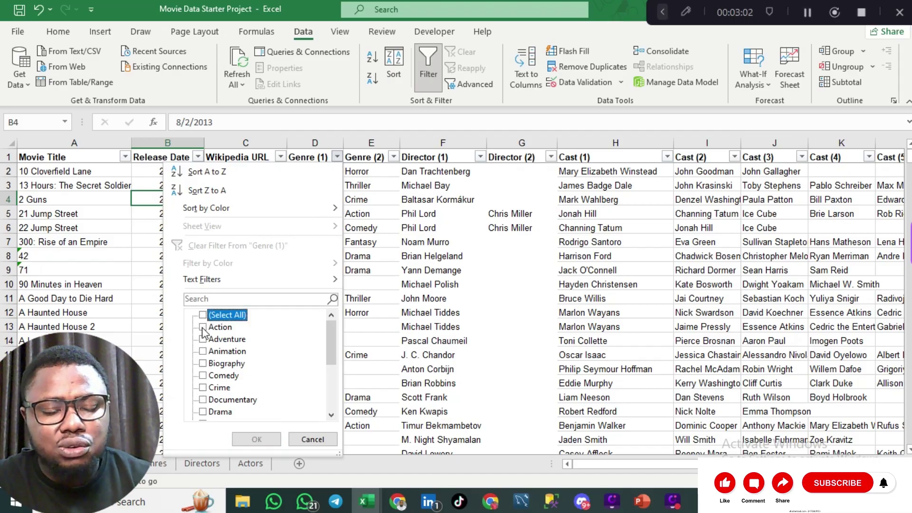
click(202, 327)
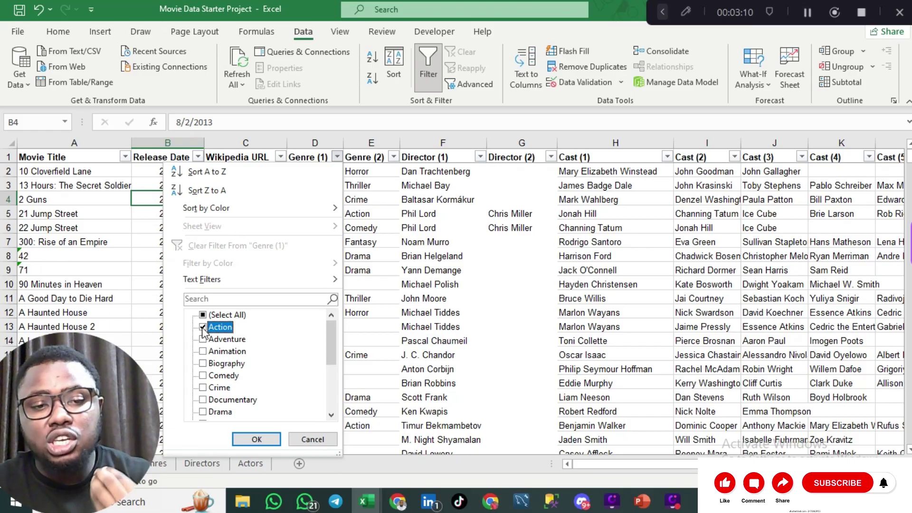
click(256, 439)
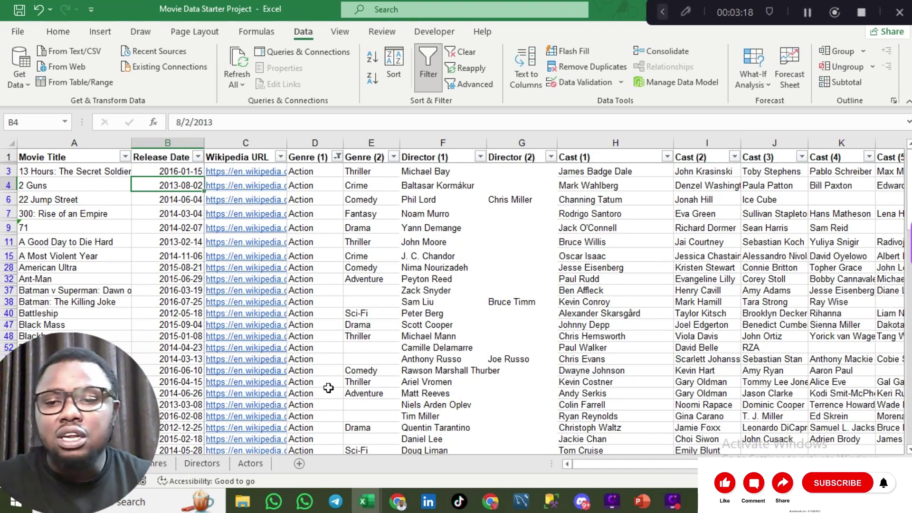
scroll(328, 388, down, 5)
scroll(328, 388, down, 20)
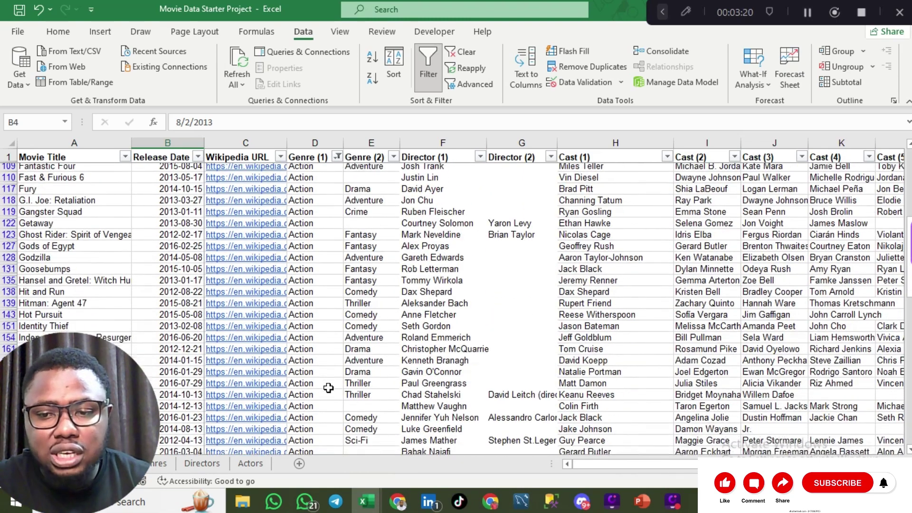
scroll(328, 388, down, 9)
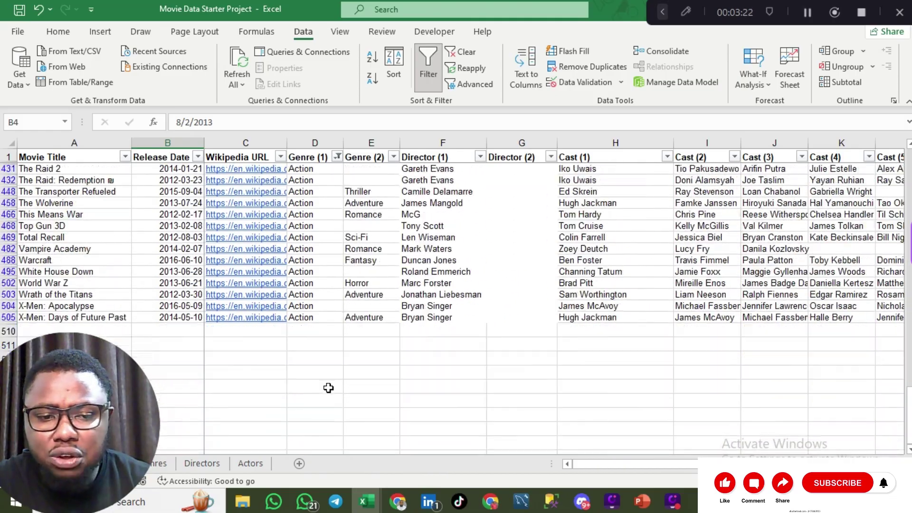
scroll(328, 387, up, 3)
scroll(328, 388, up, 15)
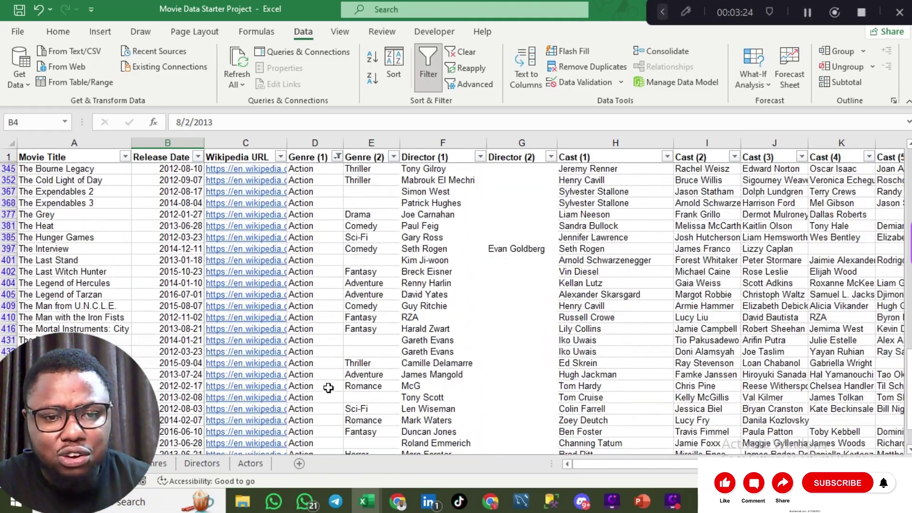
scroll(328, 388, up, 12)
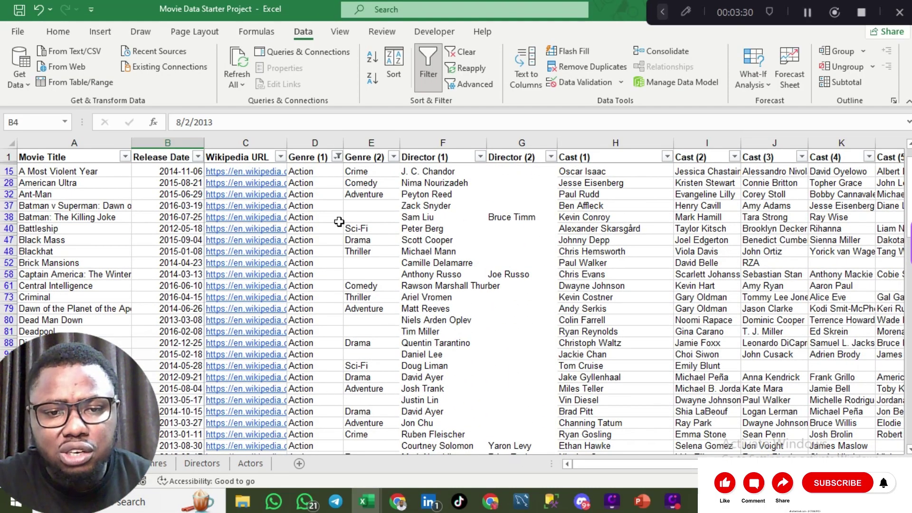
Filter the Genre (2) column to show only Adventure.
click(393, 158)
scroll(290, 390, down, 1)
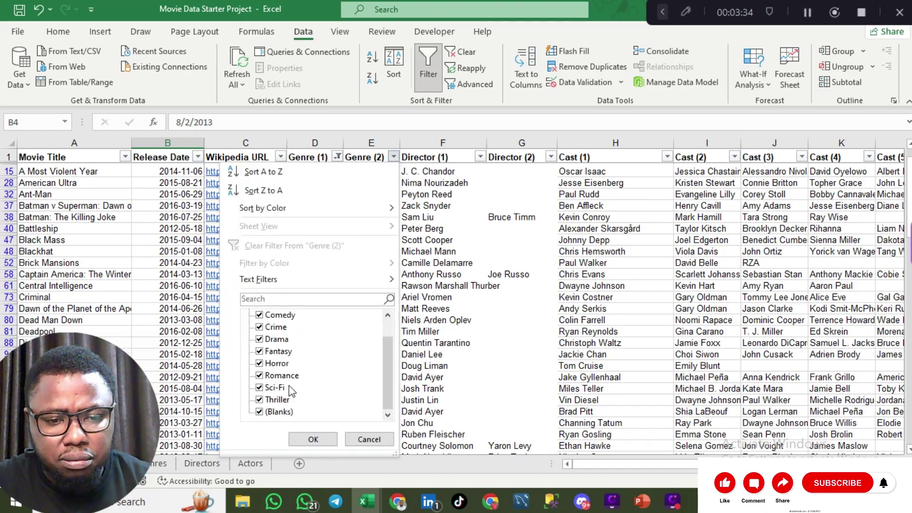
scroll(291, 391, up, 1)
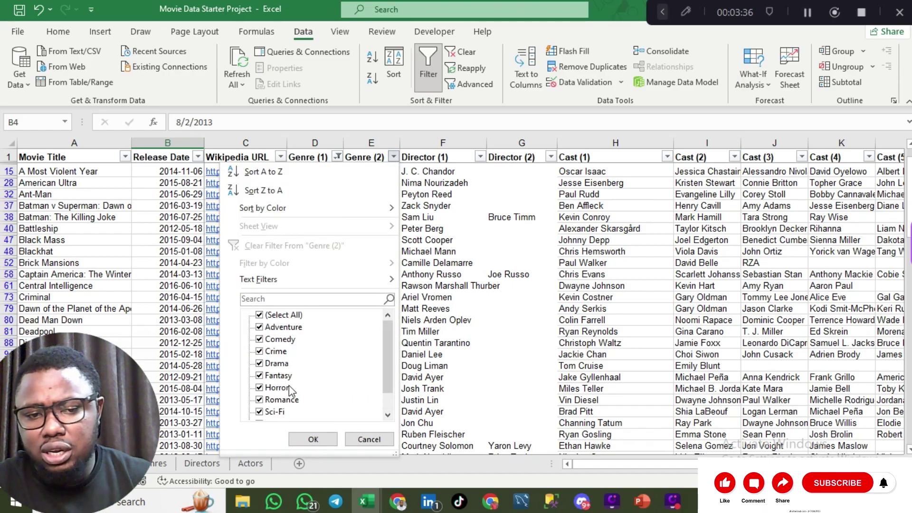
click(260, 315)
click(259, 328)
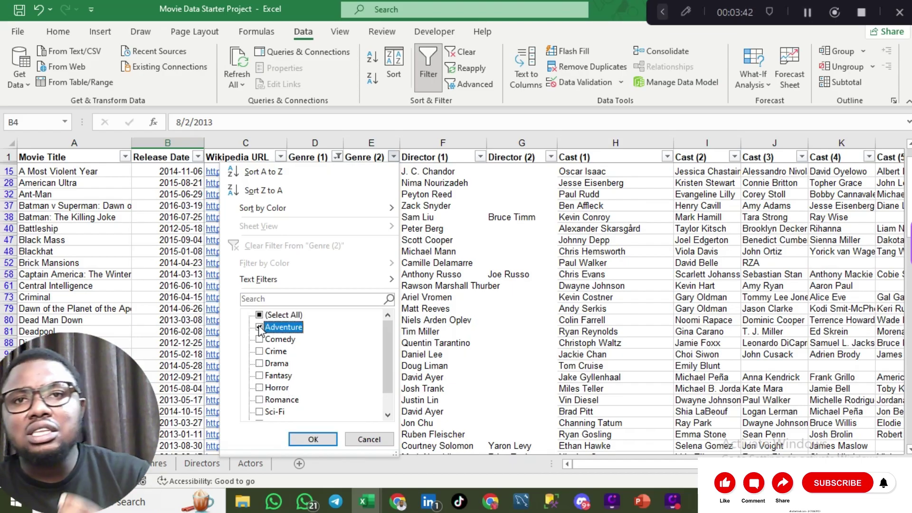
click(300, 443)
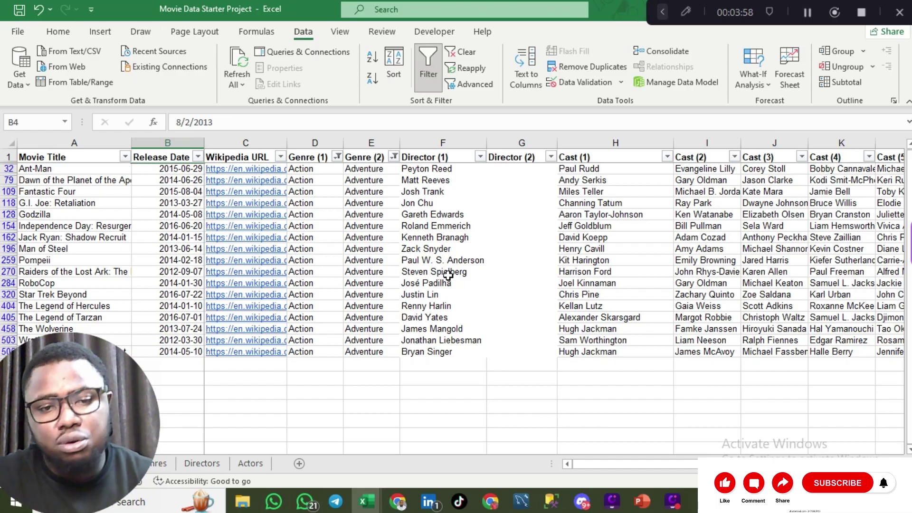
Filter the Director (1) column to Jon Chu and clear that column's filter again.
click(479, 158)
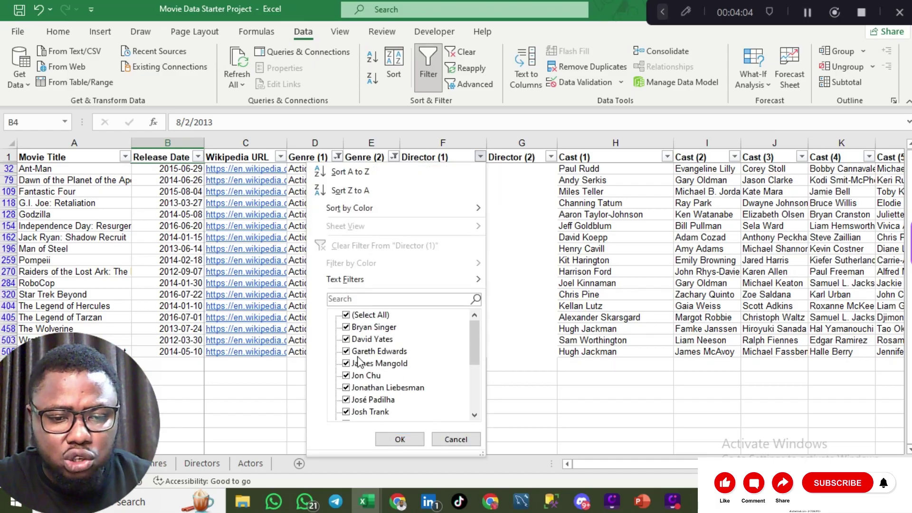
click(346, 314)
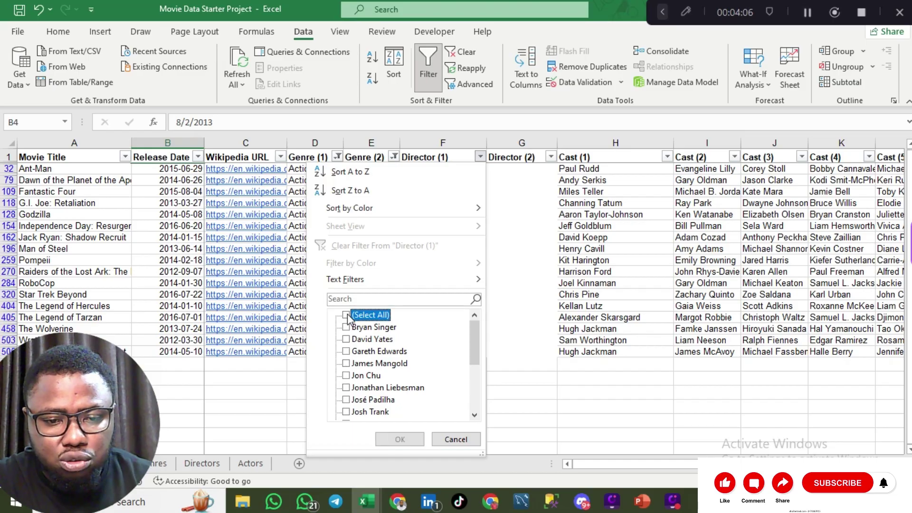
click(346, 375)
click(400, 439)
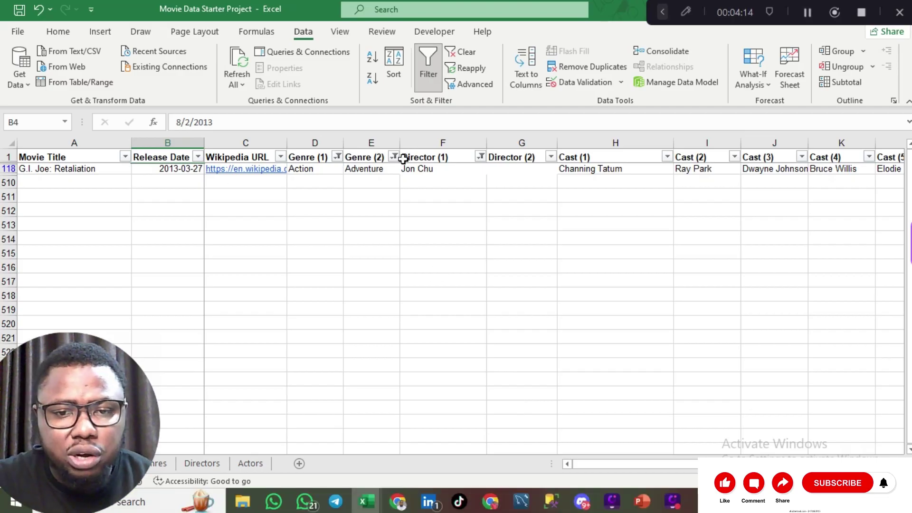
click(480, 157)
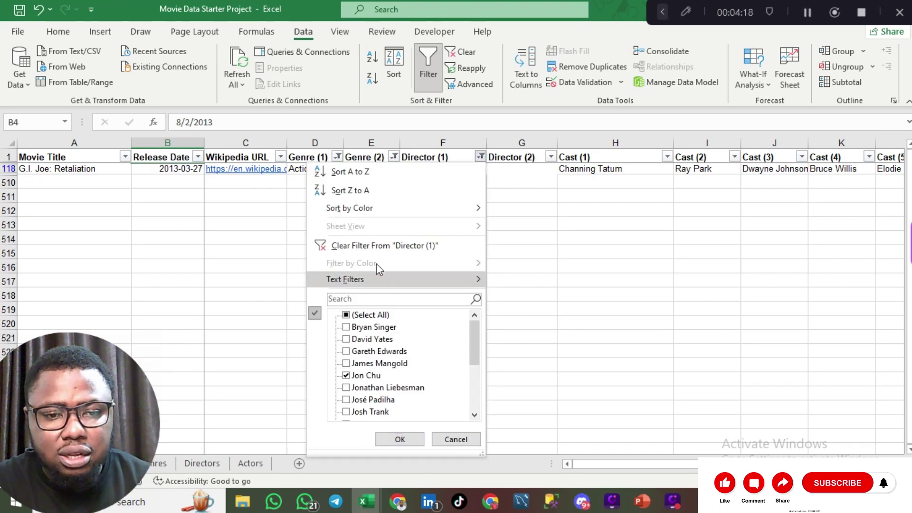
click(377, 246)
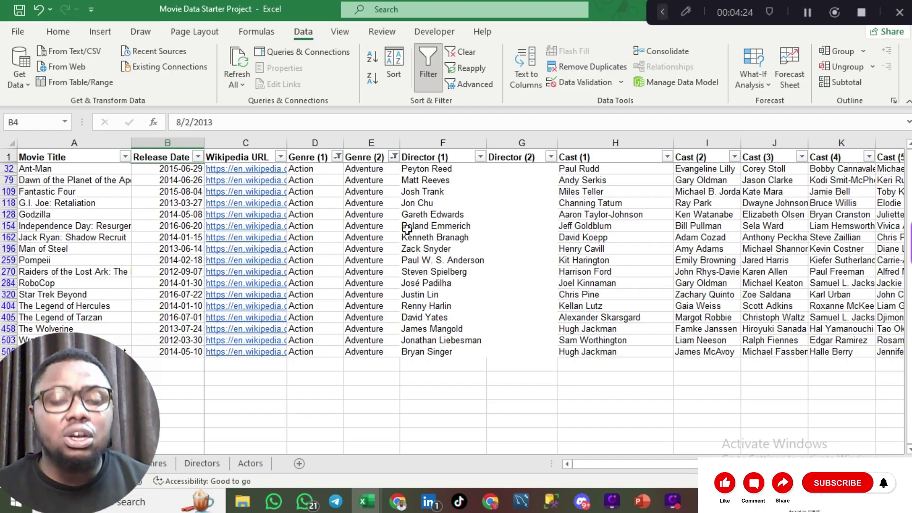
Extend the Genre (1) filter to include Drama, Fantasy and Sci-Fi alongside Action.
click(338, 157)
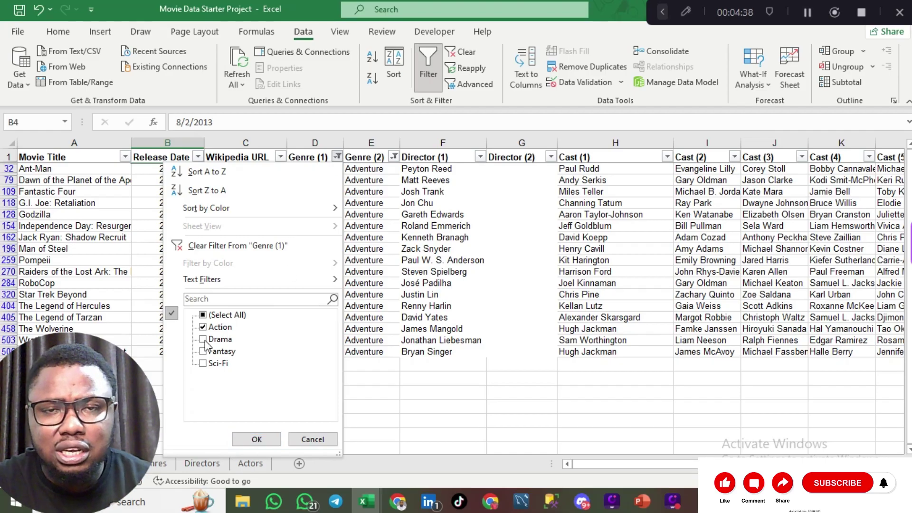
click(205, 342)
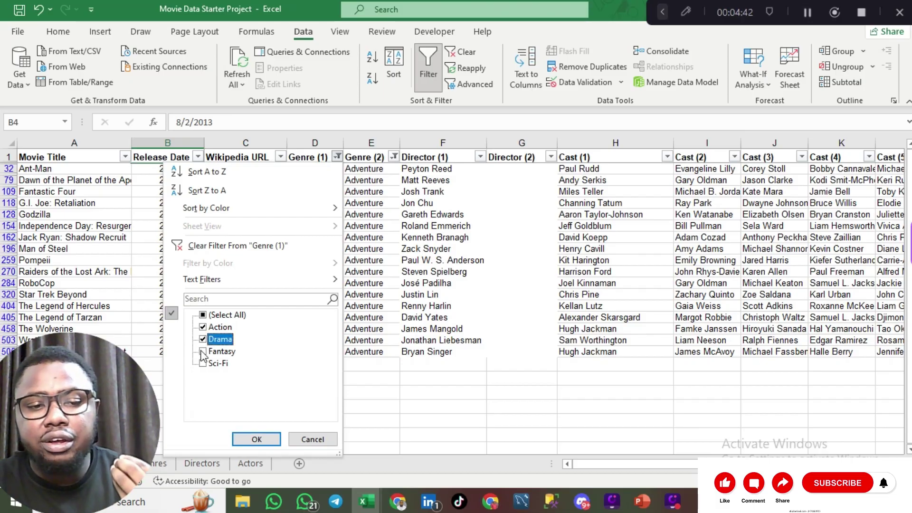
click(203, 352)
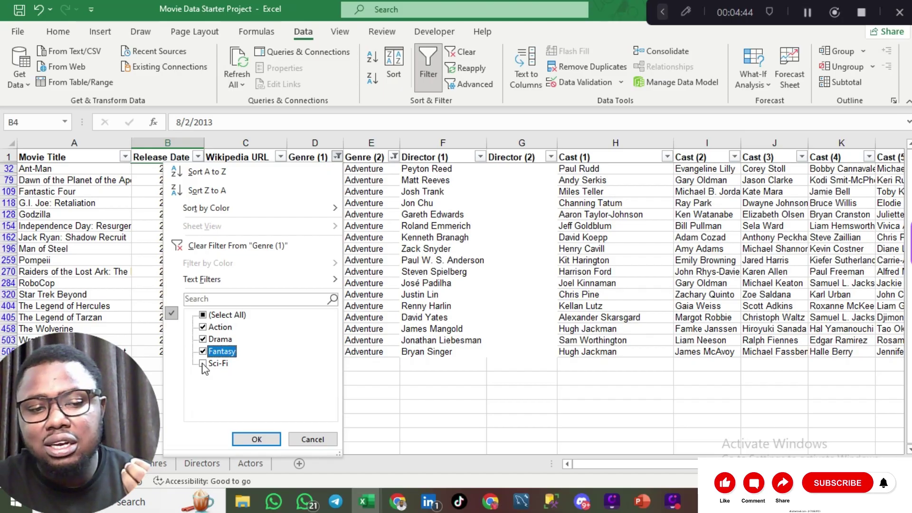
click(203, 364)
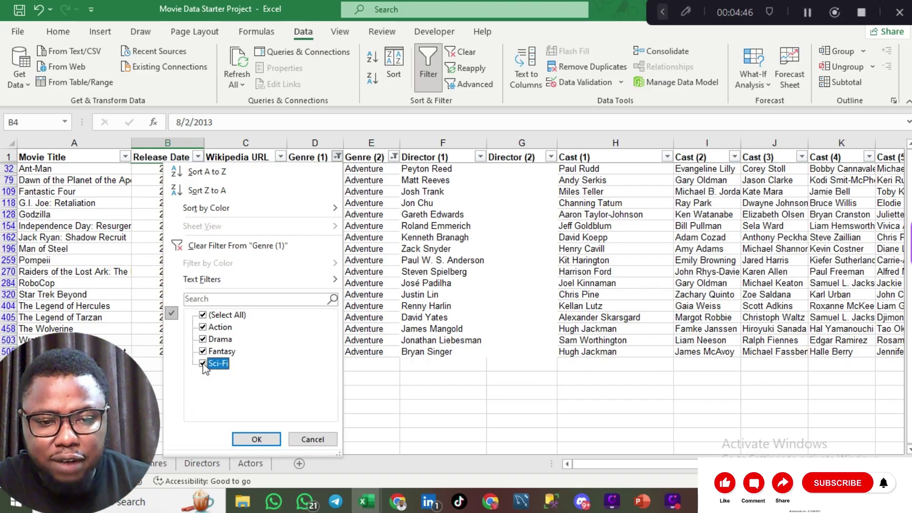
click(255, 439)
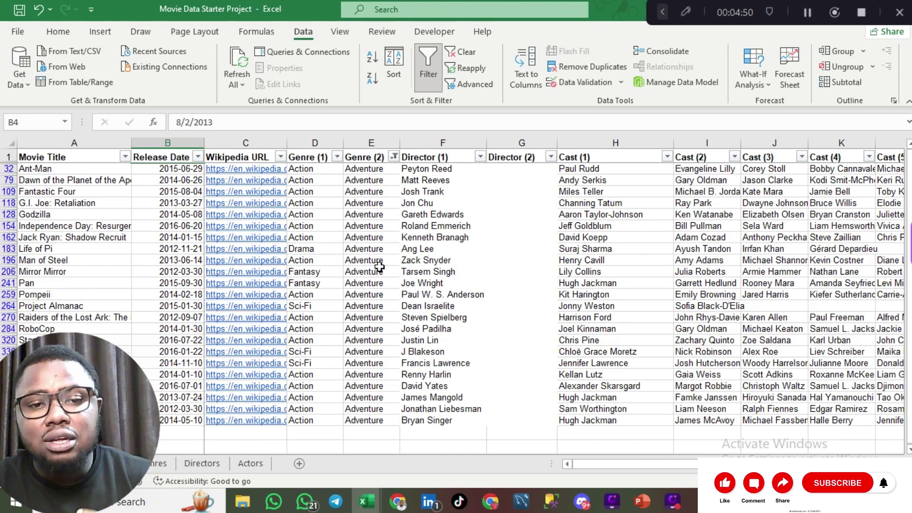
Add Comedy to the Adventure filter on the Genre (2) column and review the filtered rows.
click(394, 157)
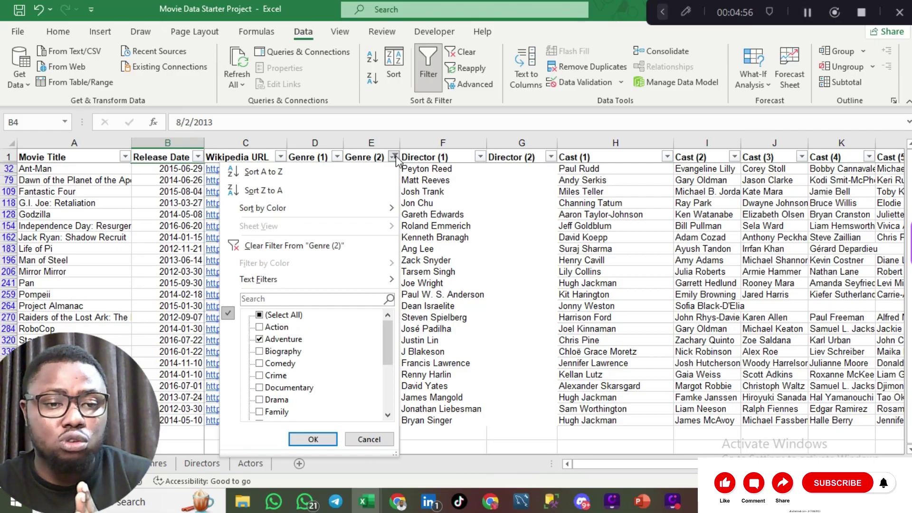
key(Escape)
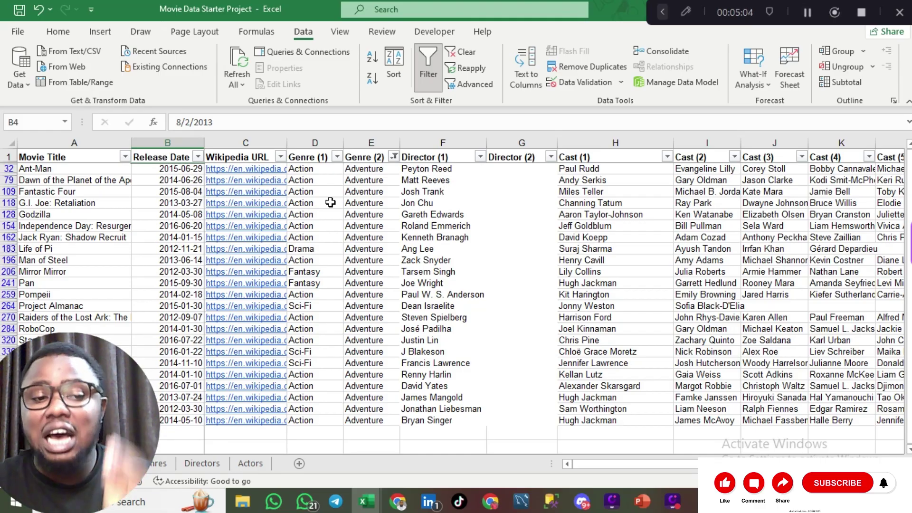
click(393, 157)
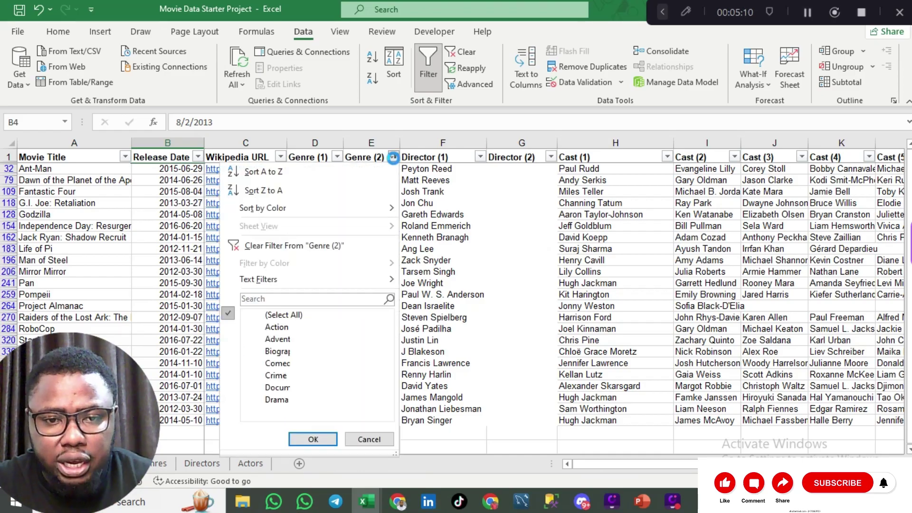
click(393, 157)
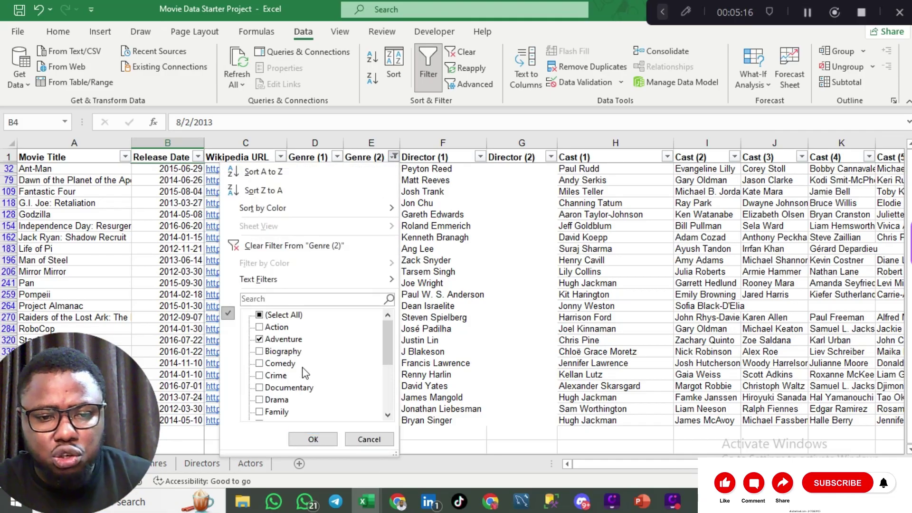
click(259, 363)
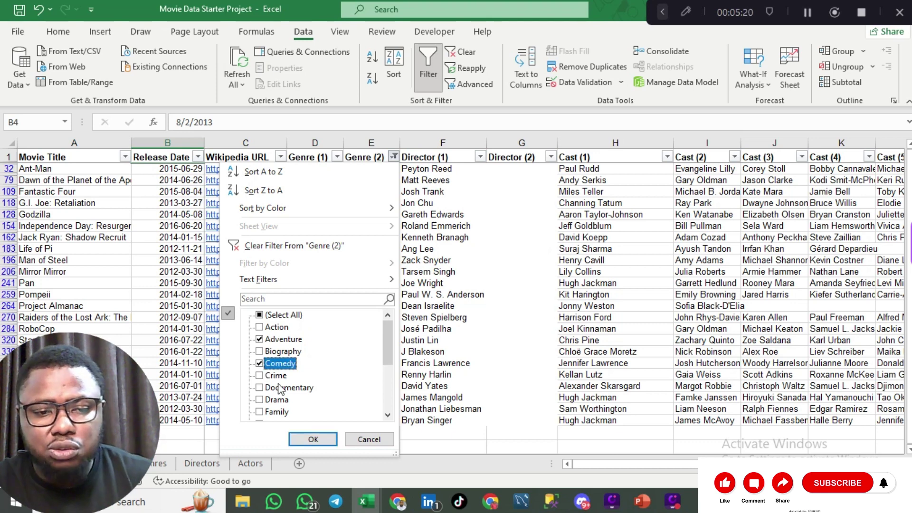
click(312, 439)
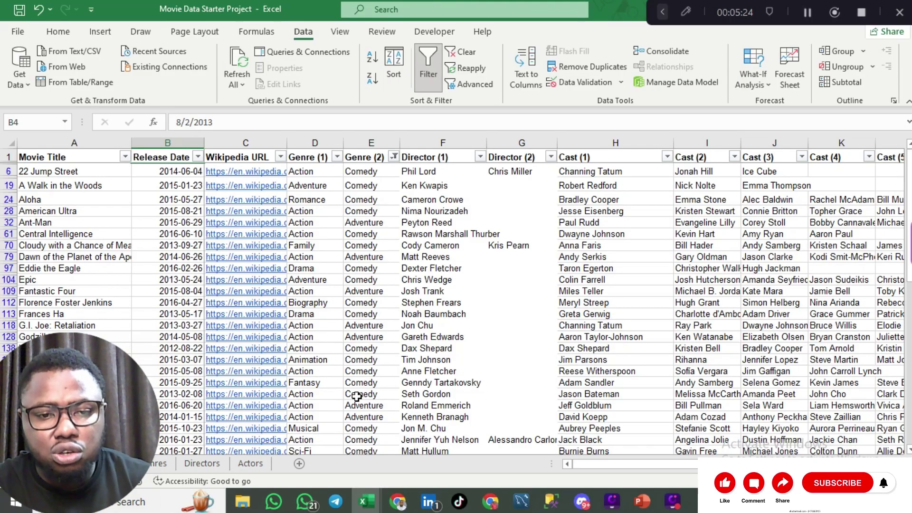
scroll(357, 395, down, 12)
scroll(356, 395, up, 10)
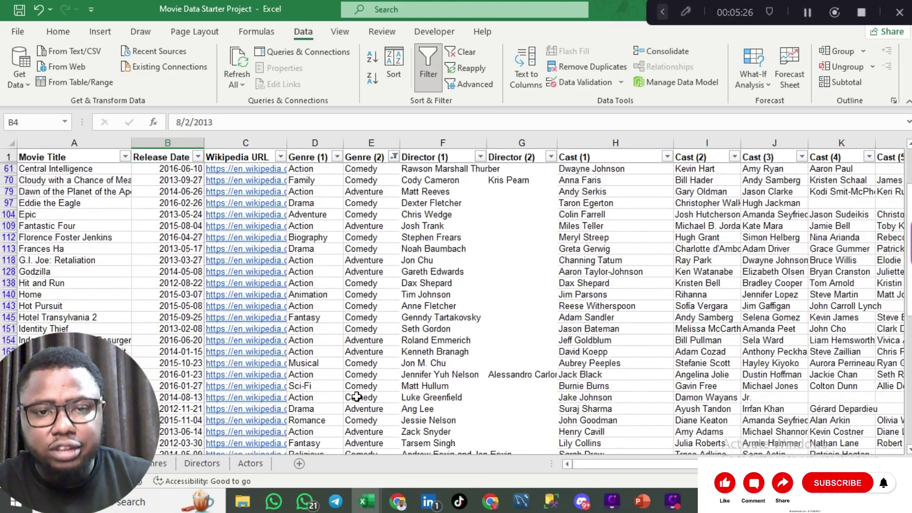
scroll(357, 396, up, 2)
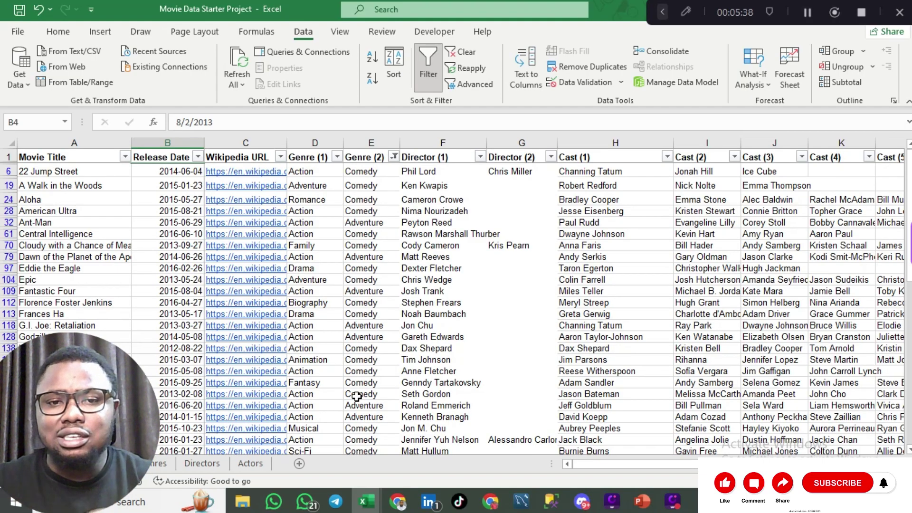
Clear all filters from the movie table at once and look through the full list.
click(463, 52)
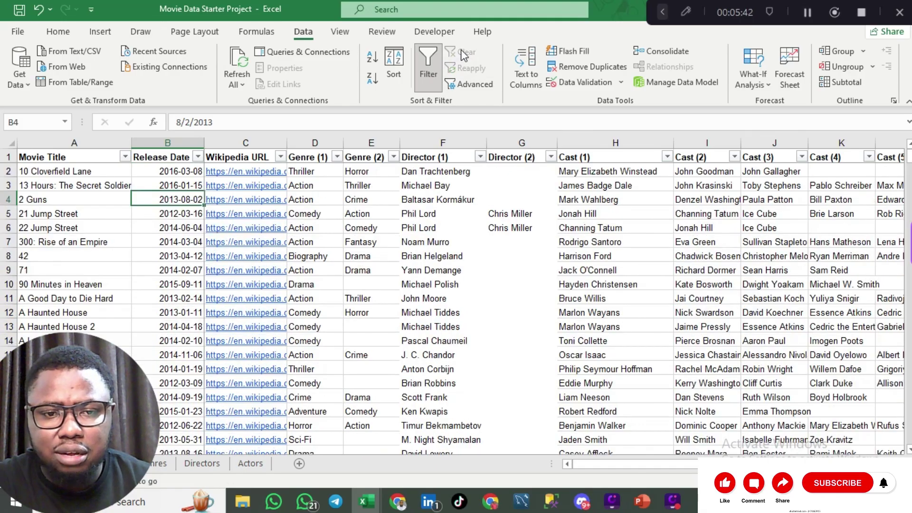
scroll(336, 285, down, 5)
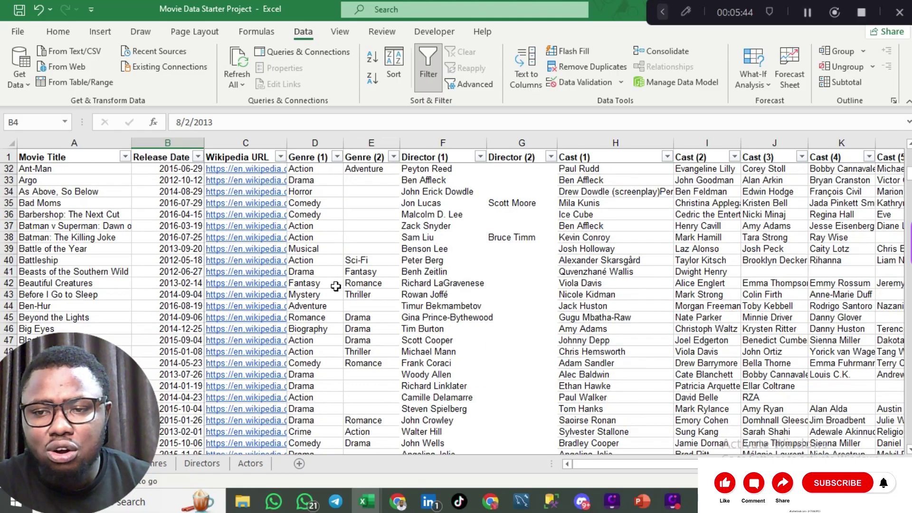
scroll(336, 286, up, 5)
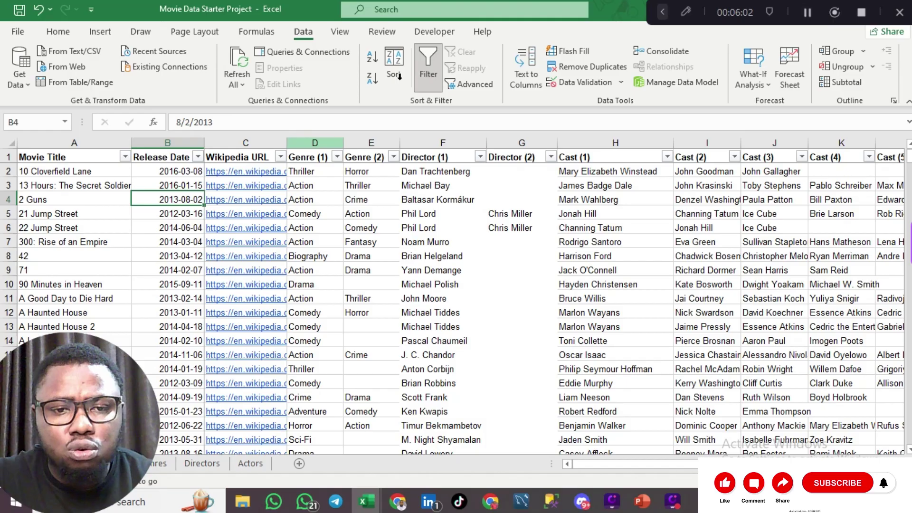
Sort the movie table by the Genre (1) column from A to Z.
click(335, 174)
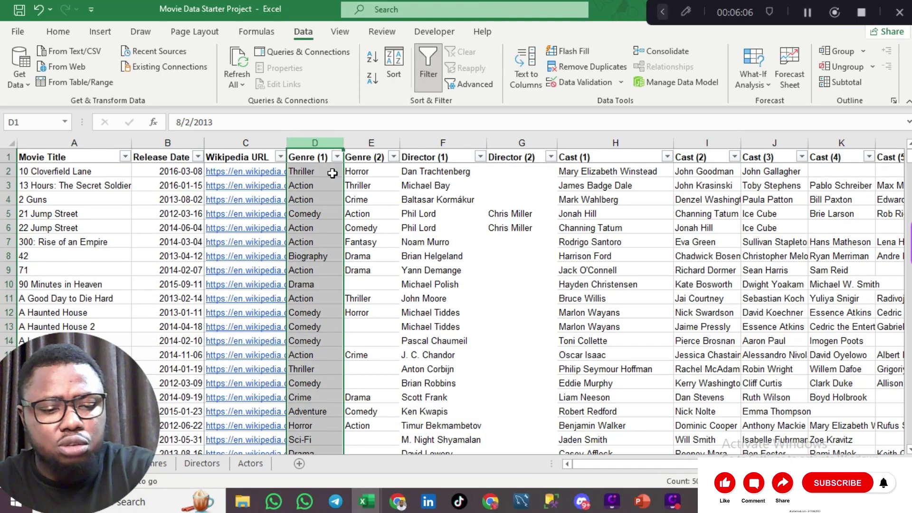
click(363, 202)
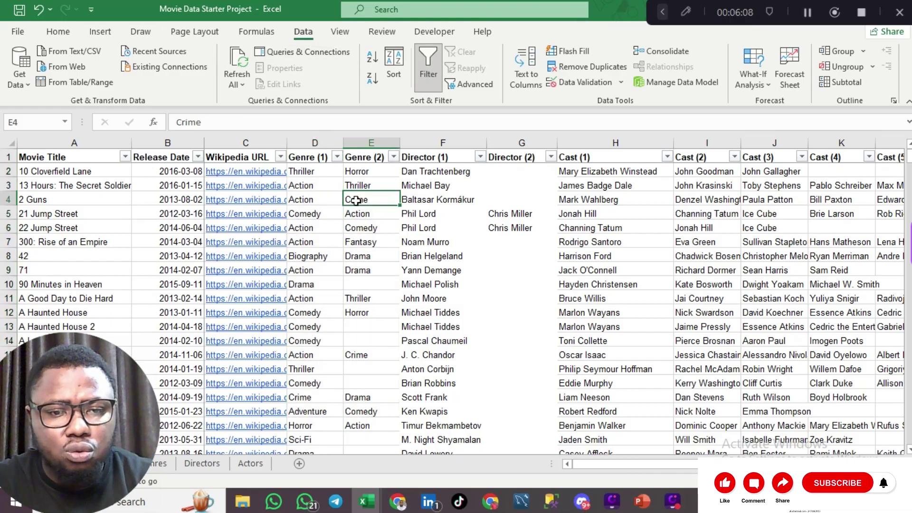
click(307, 182)
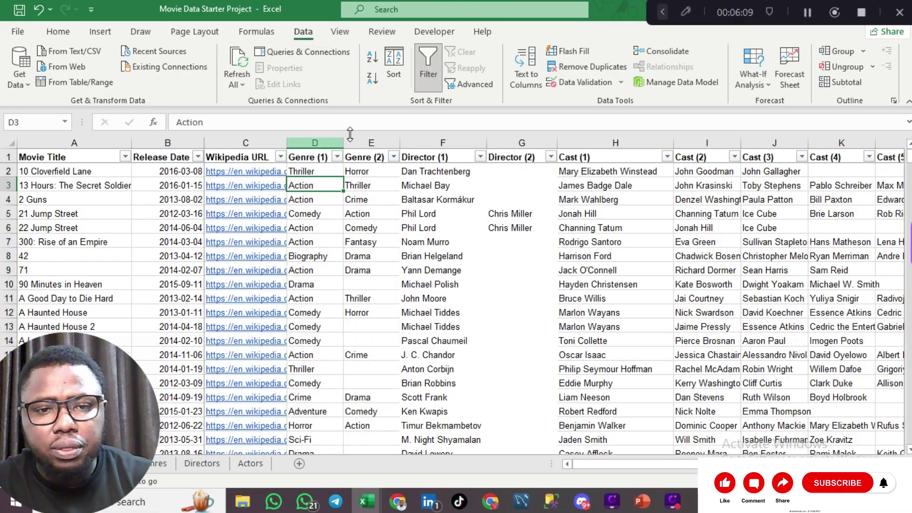
click(337, 156)
click(339, 155)
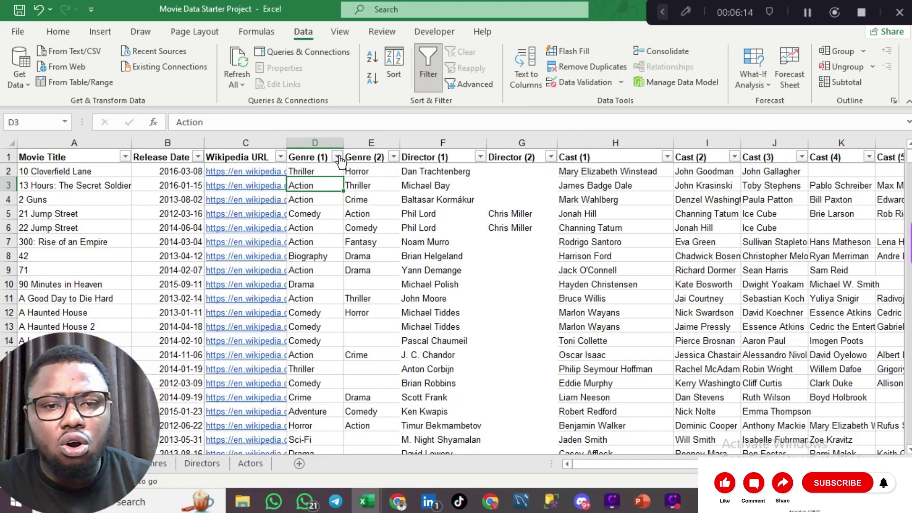
click(375, 60)
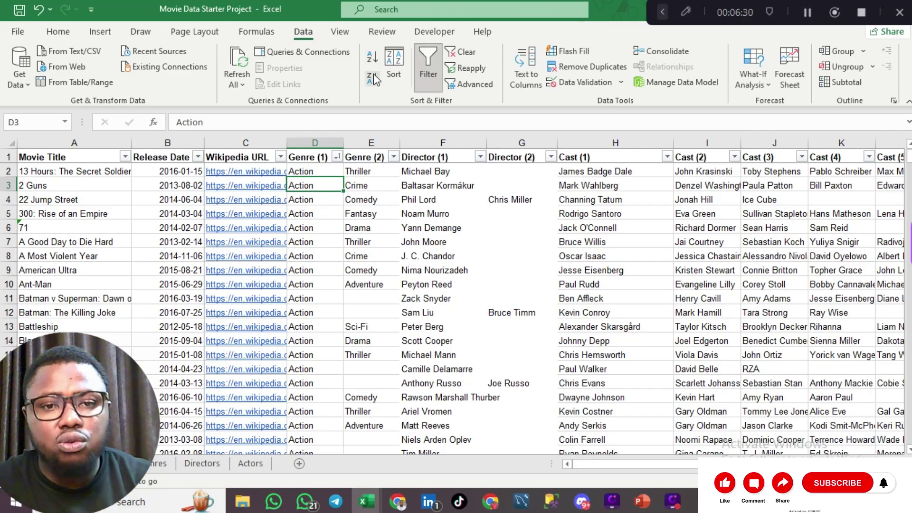
click(373, 80)
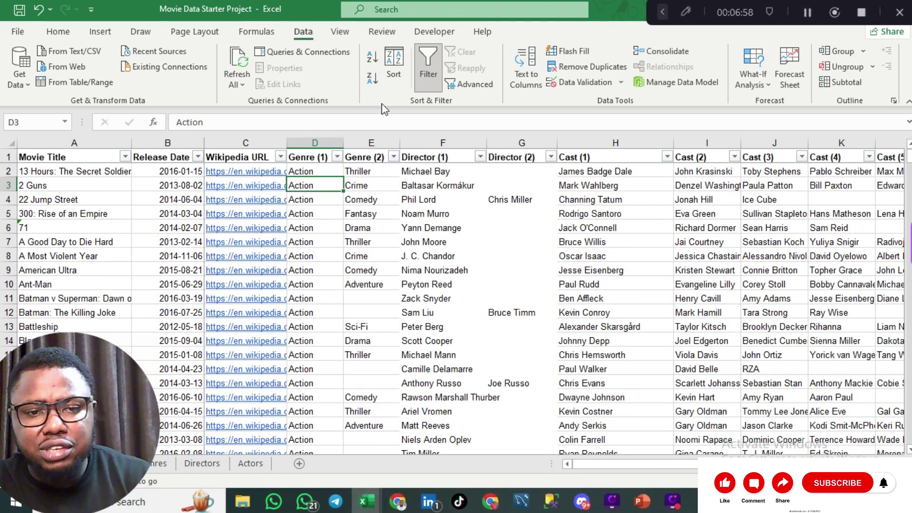
click(337, 158)
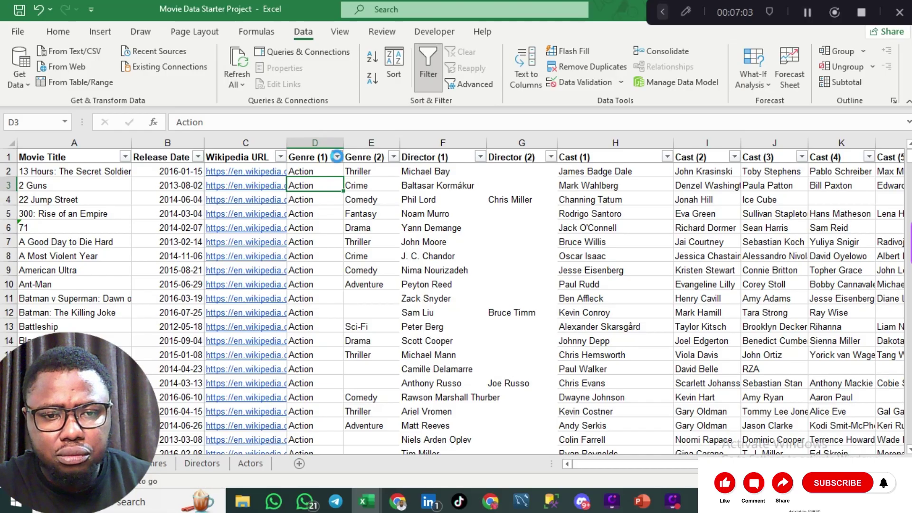
click(337, 157)
click(335, 158)
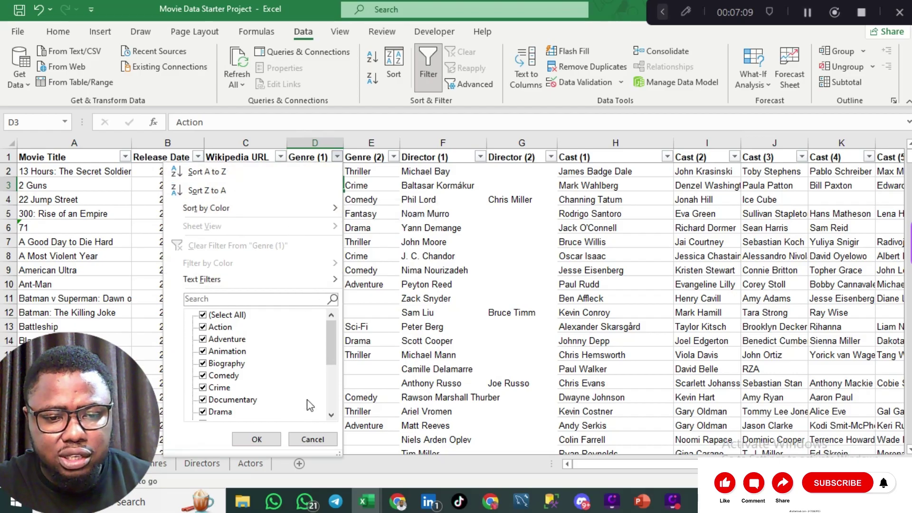
click(317, 439)
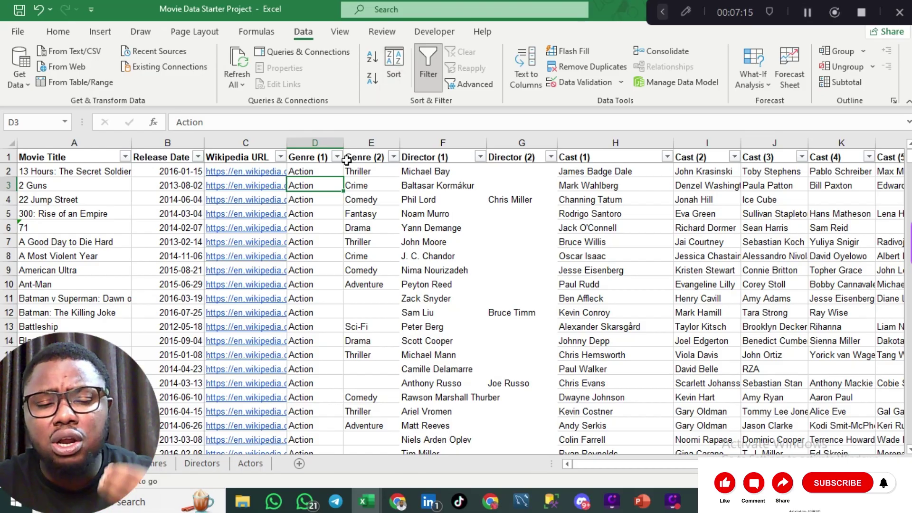
Start a custom sort with Genre (1) as the first level, sorted on Cell Values from A to Z.
click(389, 70)
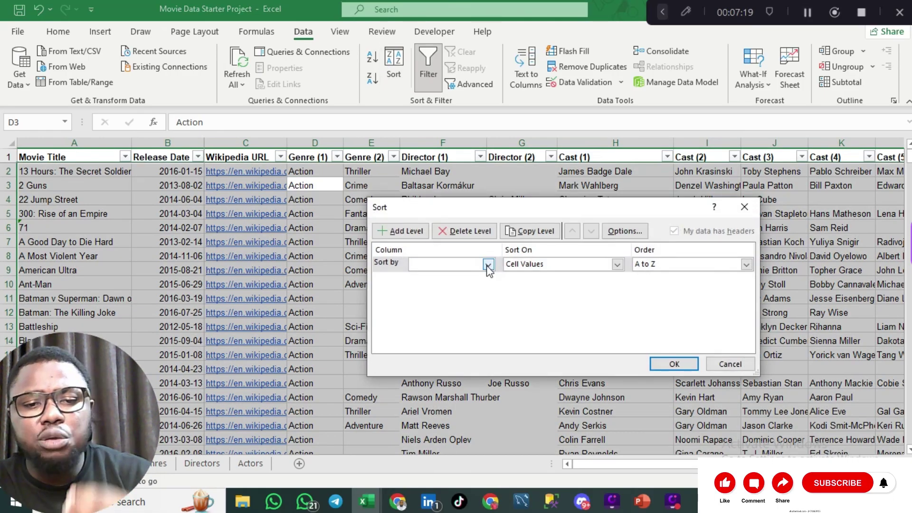
click(487, 264)
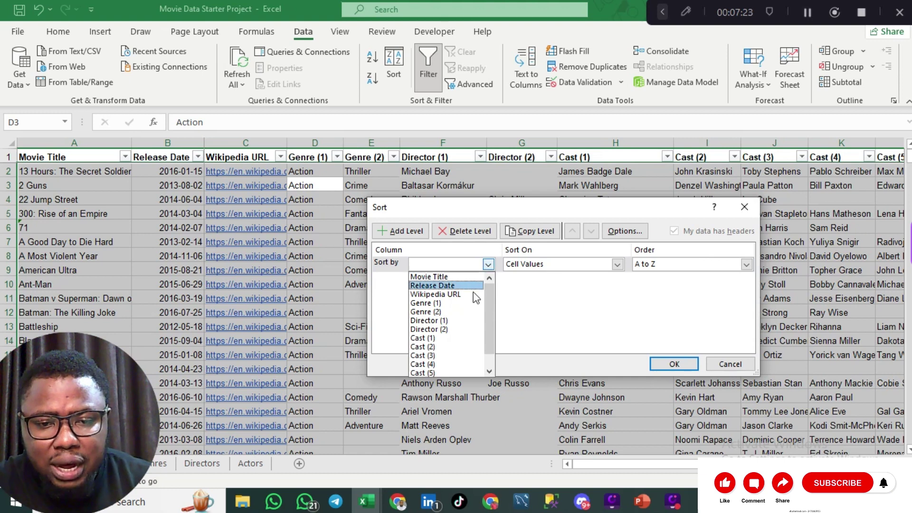
click(462, 303)
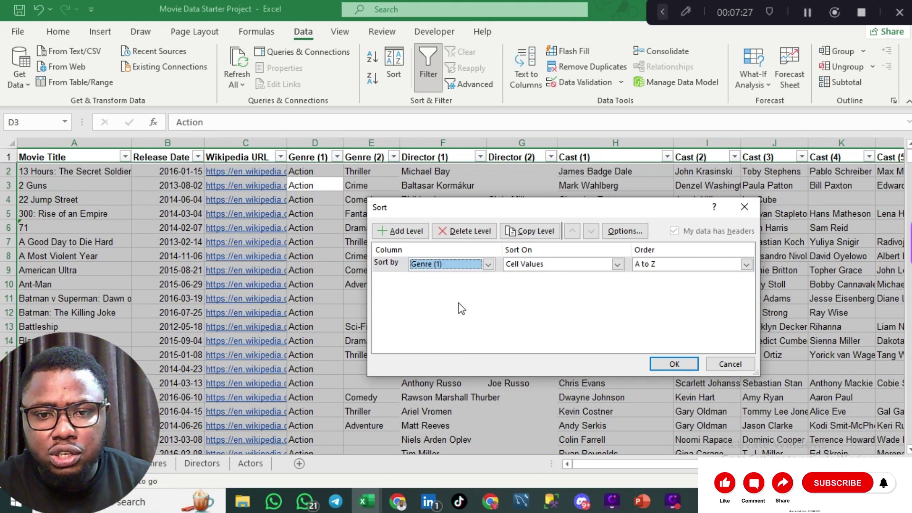
click(617, 264)
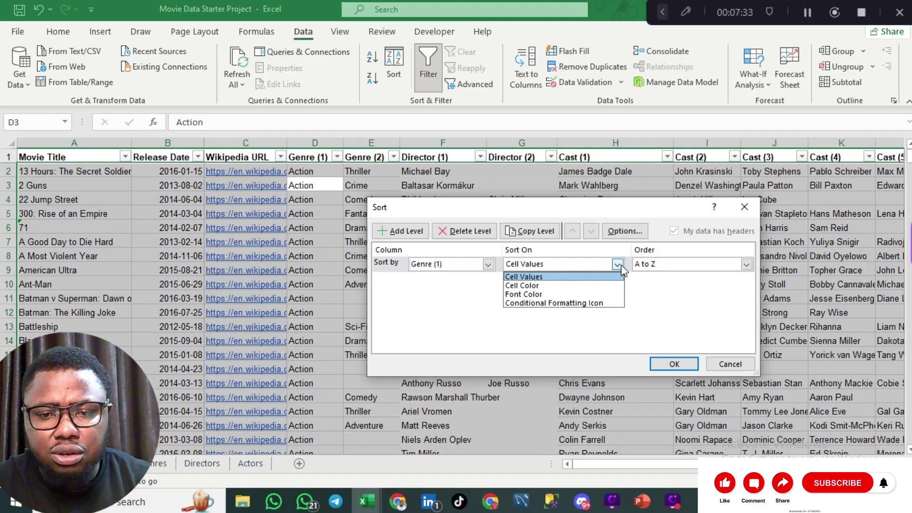
click(620, 265)
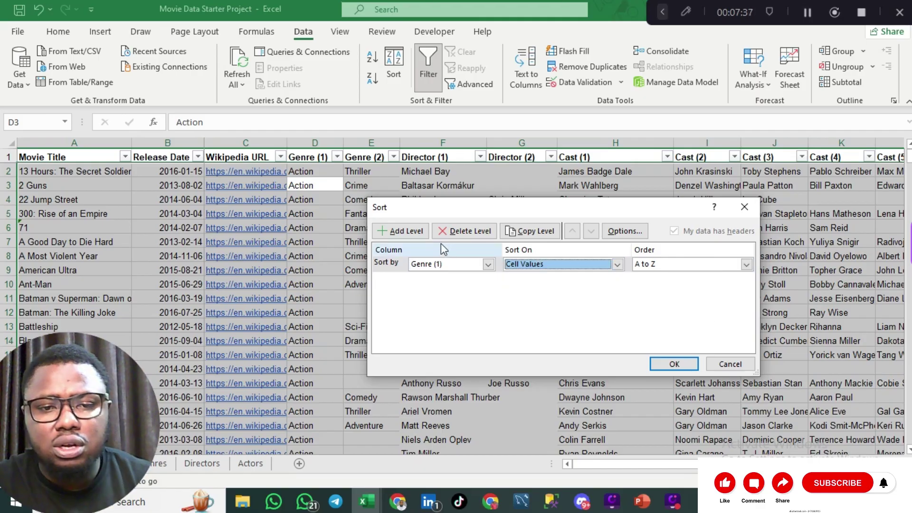
Add a second sort level by Genre (2), using Cell Values from A to Z.
click(415, 235)
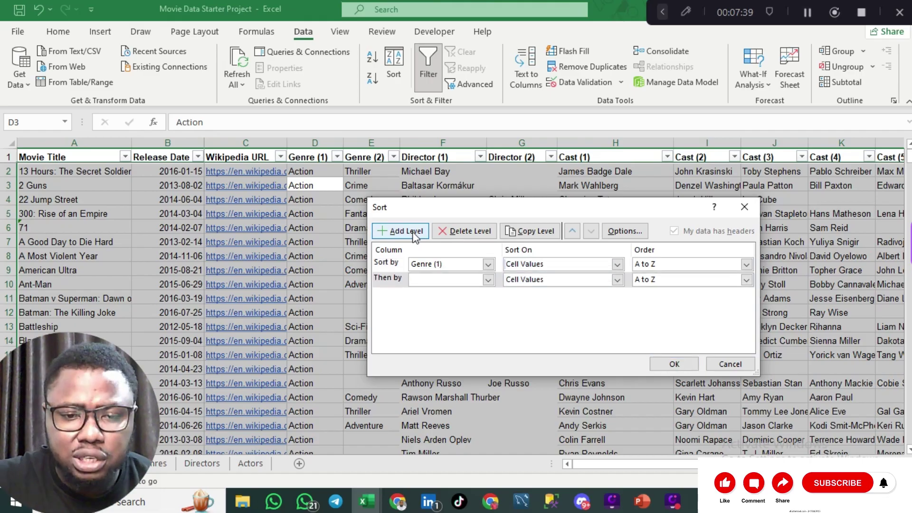
click(488, 279)
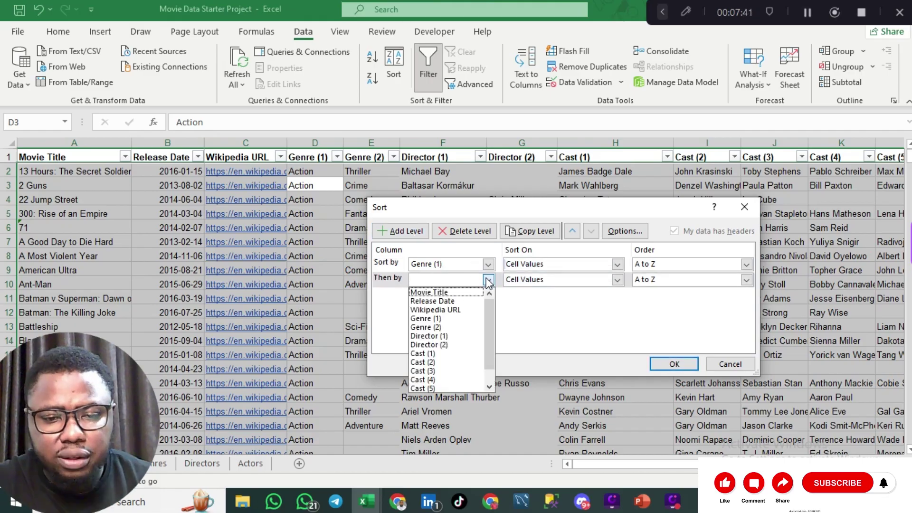
click(451, 328)
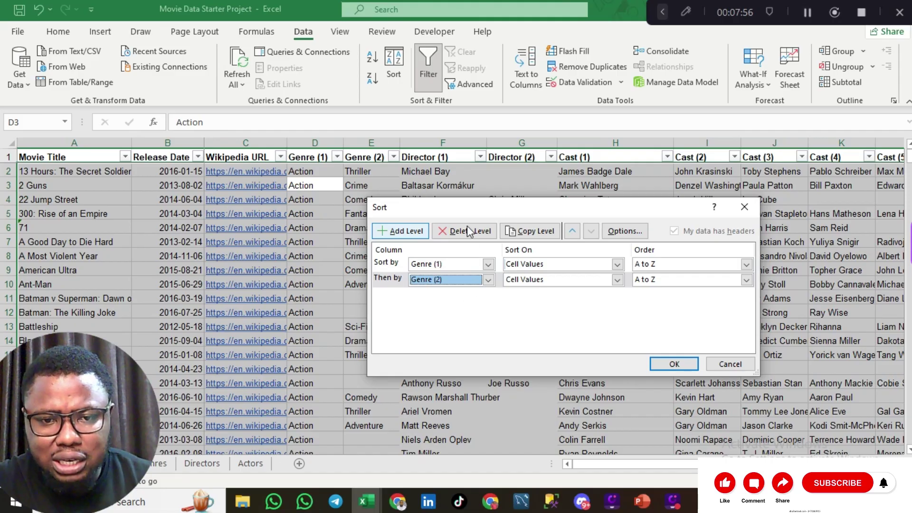
Add two more sort levels and set the third to Director (1), using Cell Values from A to Z.
click(401, 230)
click(400, 230)
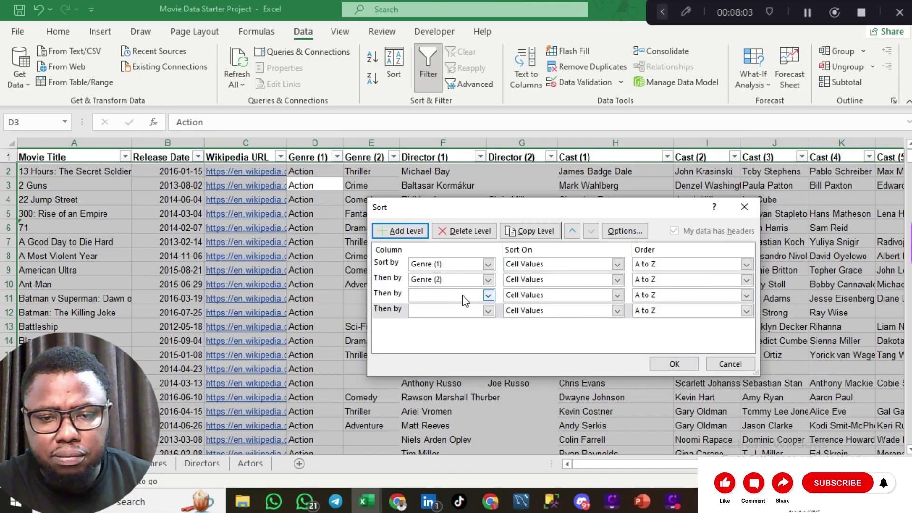
click(487, 295)
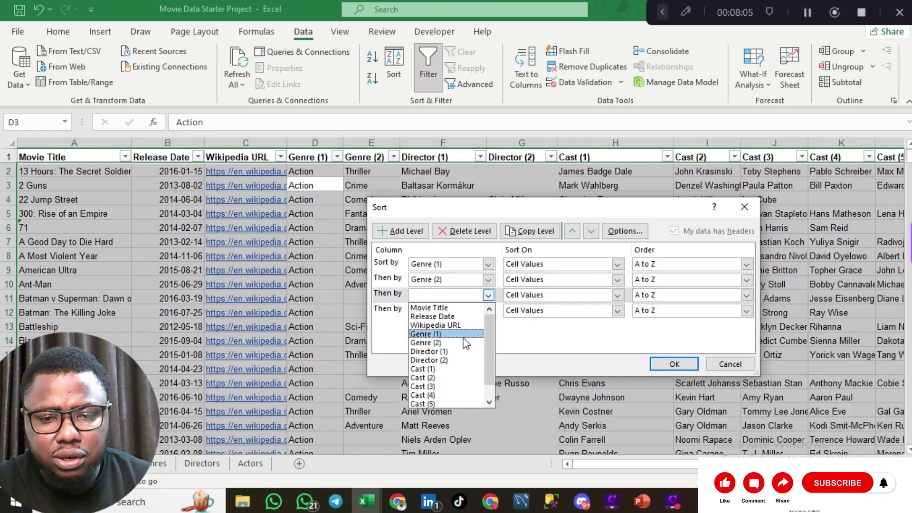
click(458, 351)
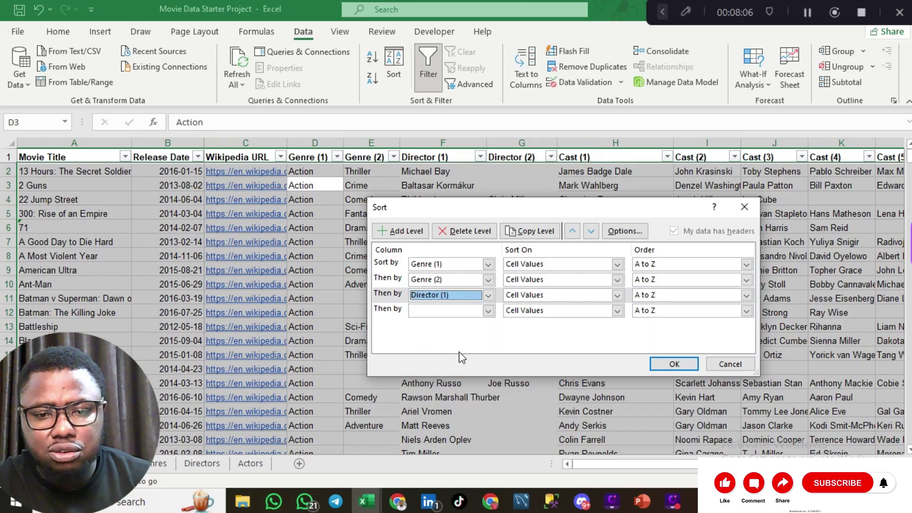
click(617, 296)
click(616, 305)
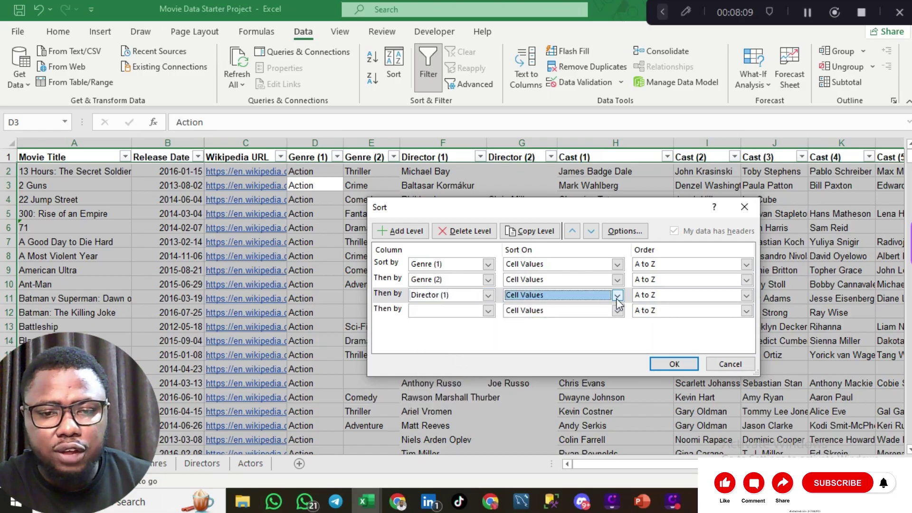
Set the fourth sort level to Release Date from Newest to Oldest and apply the custom sort.
click(488, 311)
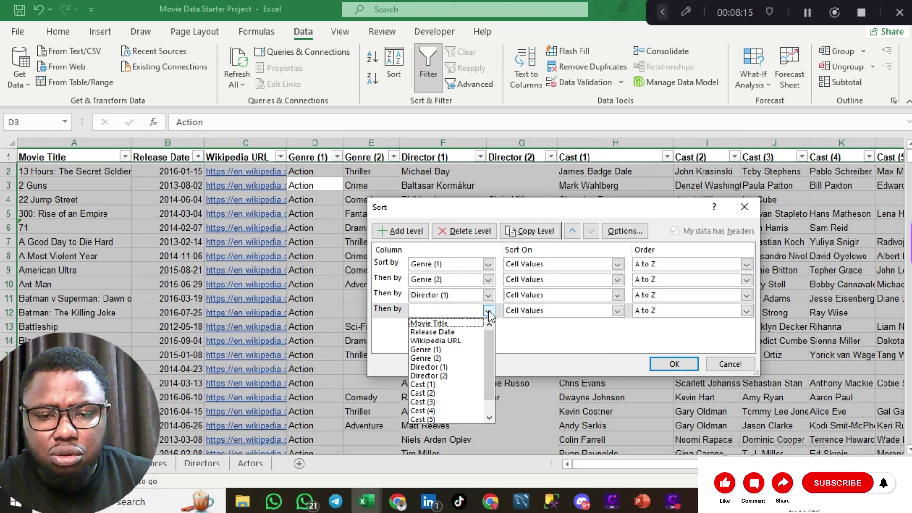
click(467, 332)
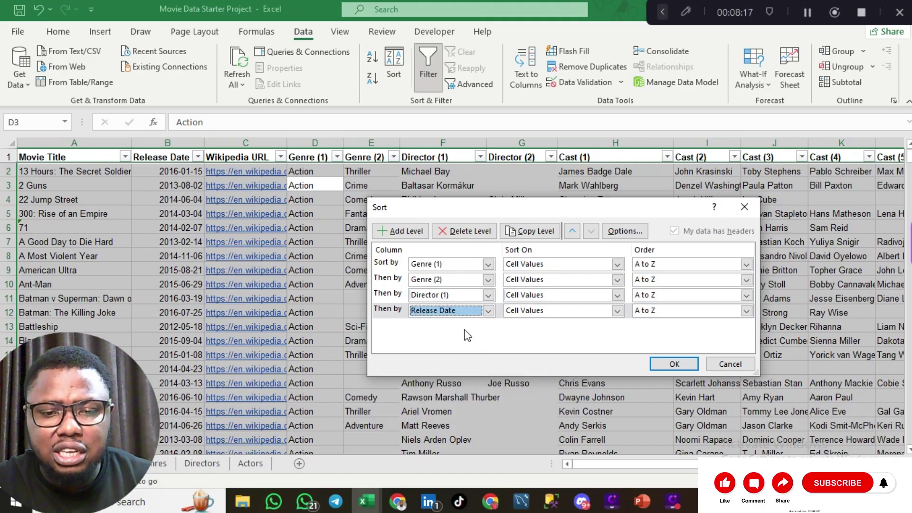
click(747, 314)
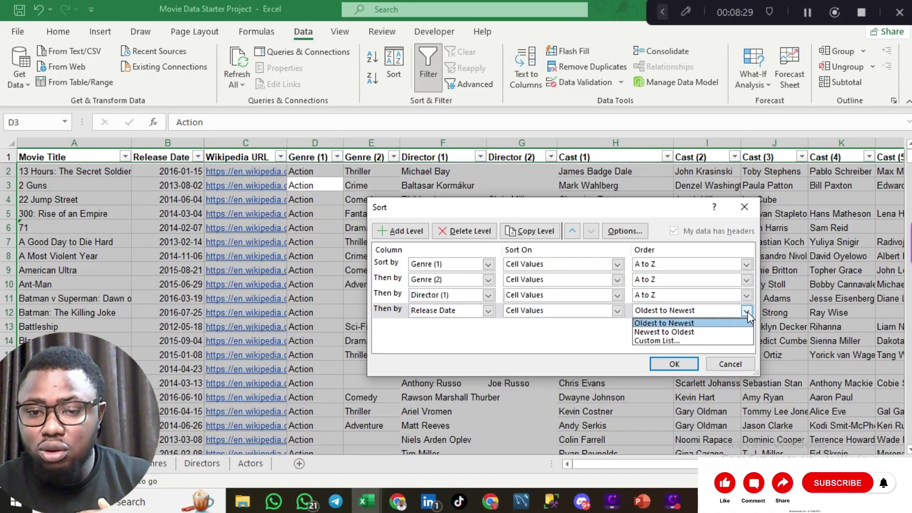
click(719, 329)
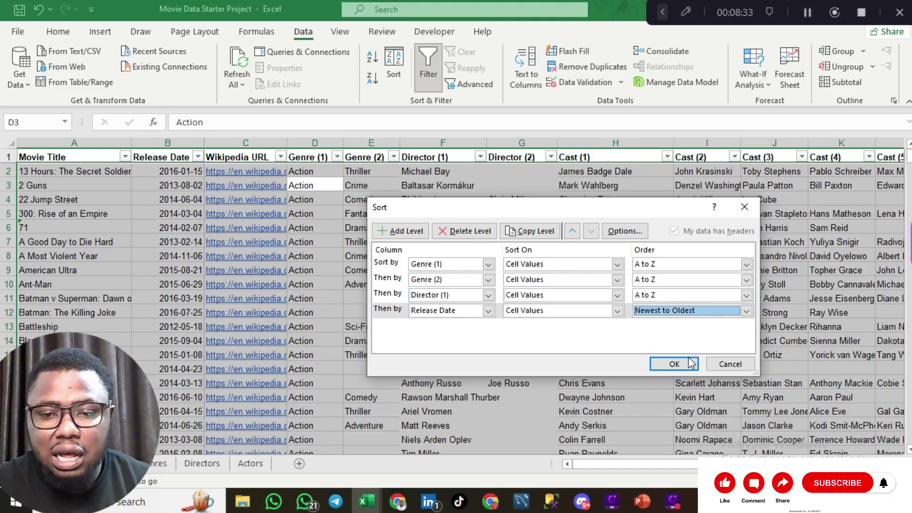
click(674, 363)
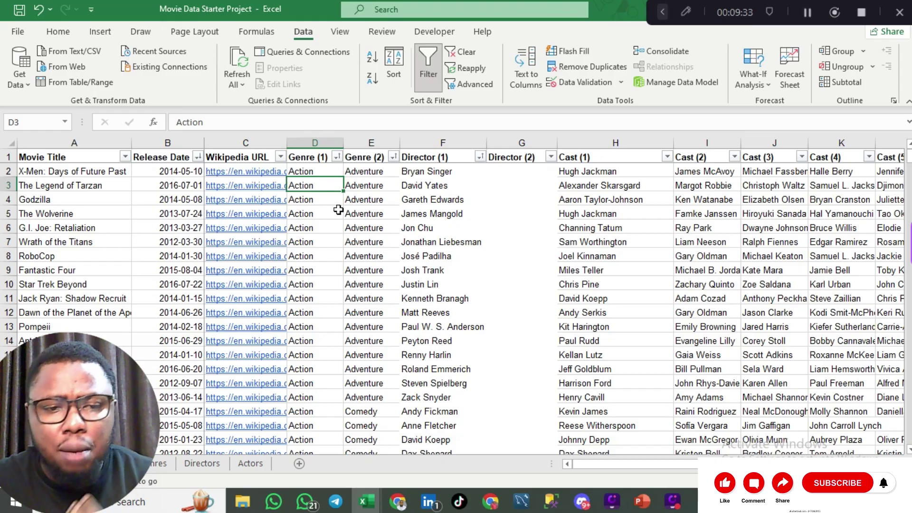
Filter the Director (2) column to show only blanks and look through the filtered rows.
click(550, 157)
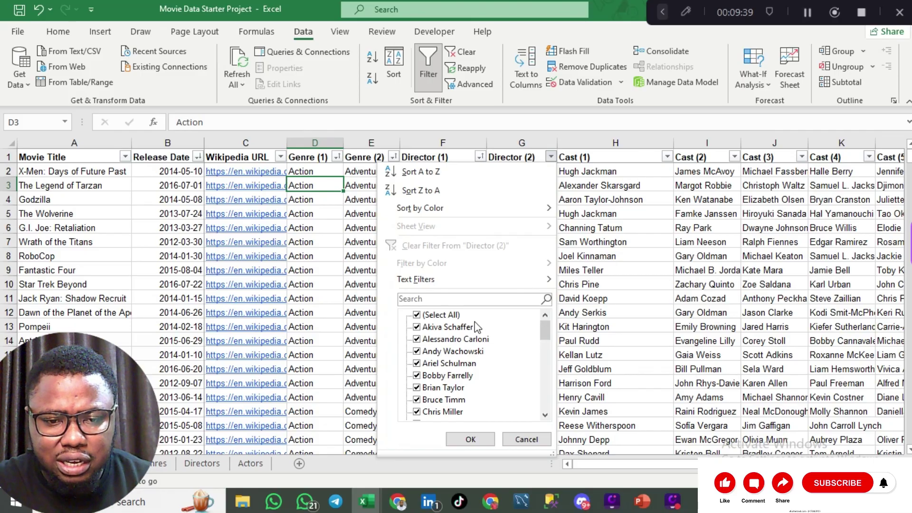
click(423, 316)
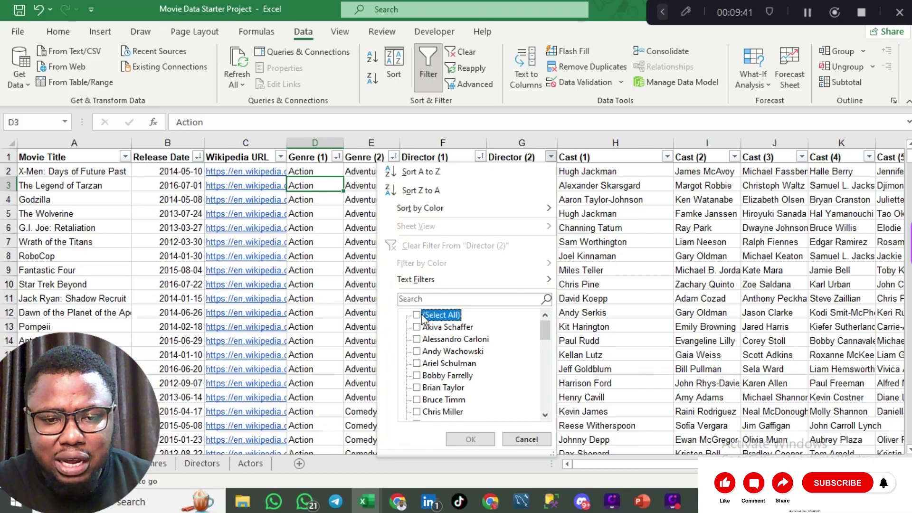
click(441, 299)
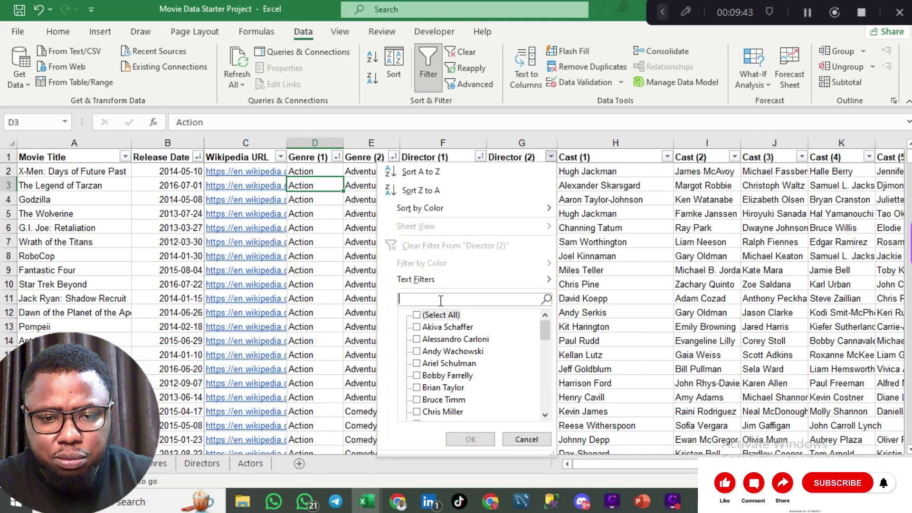
text(blan)
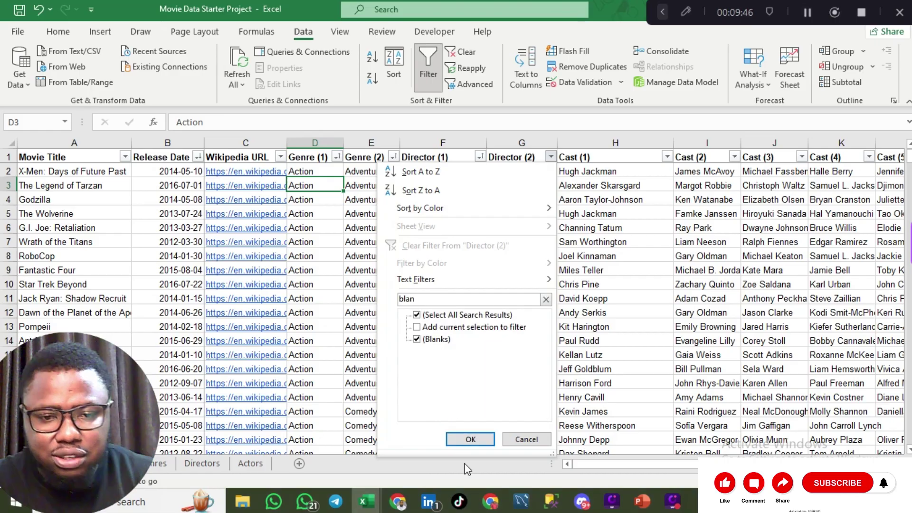
click(470, 439)
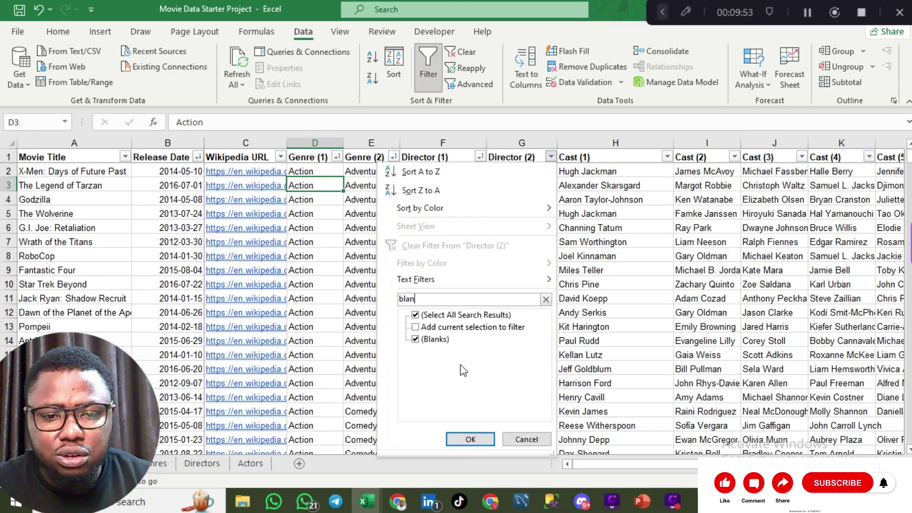
click(464, 438)
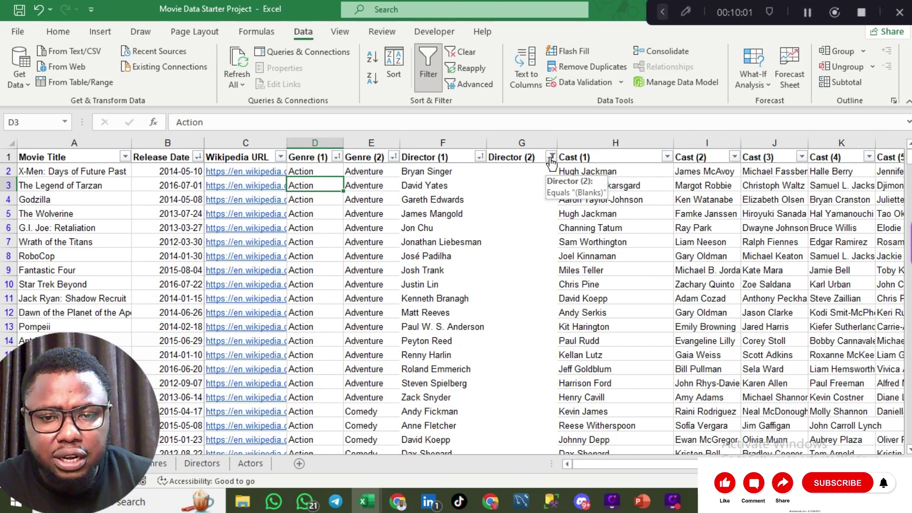
scroll(502, 305, down, 20)
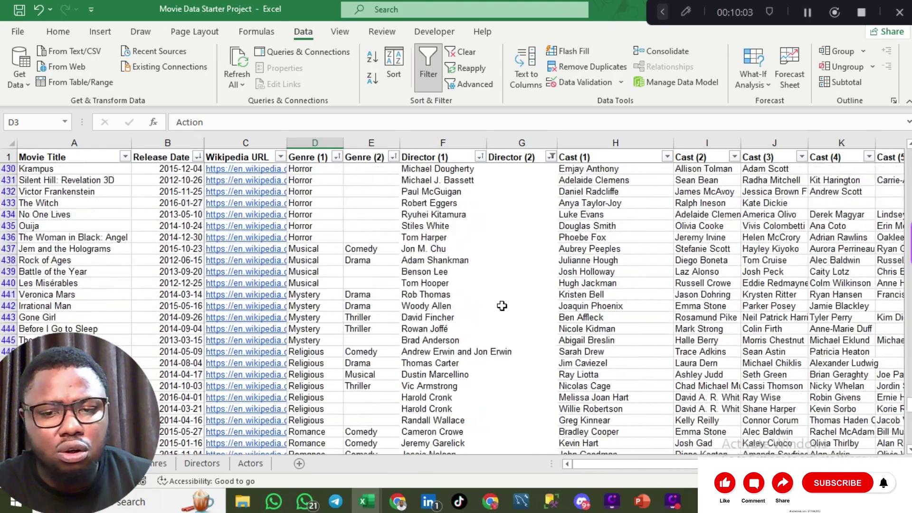
scroll(502, 306, up, 20)
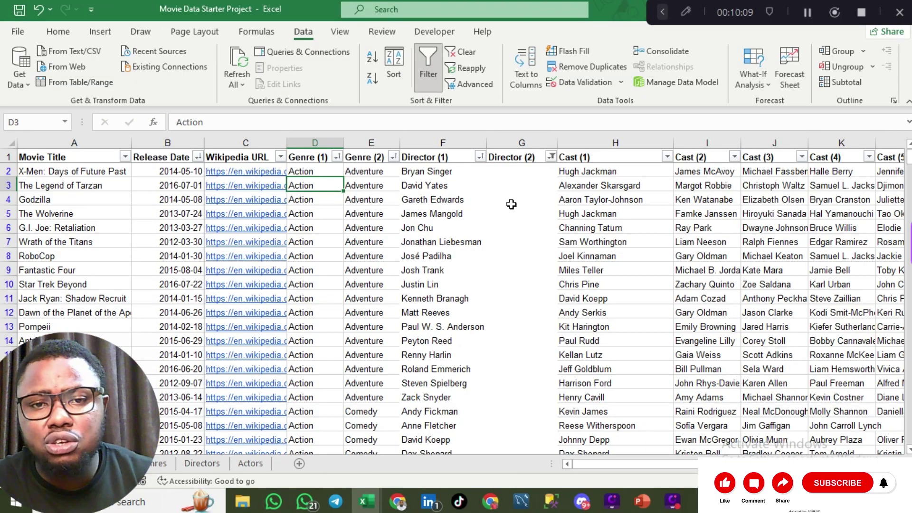
Select the first blank Director (2) cell, G2, and clear the search text in Find and Replace so it matches empty cells.
click(513, 185)
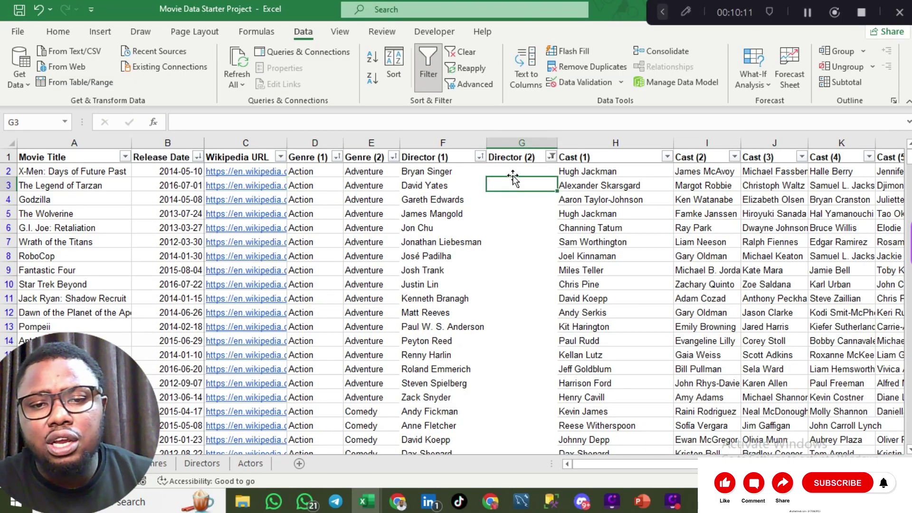
click(518, 169)
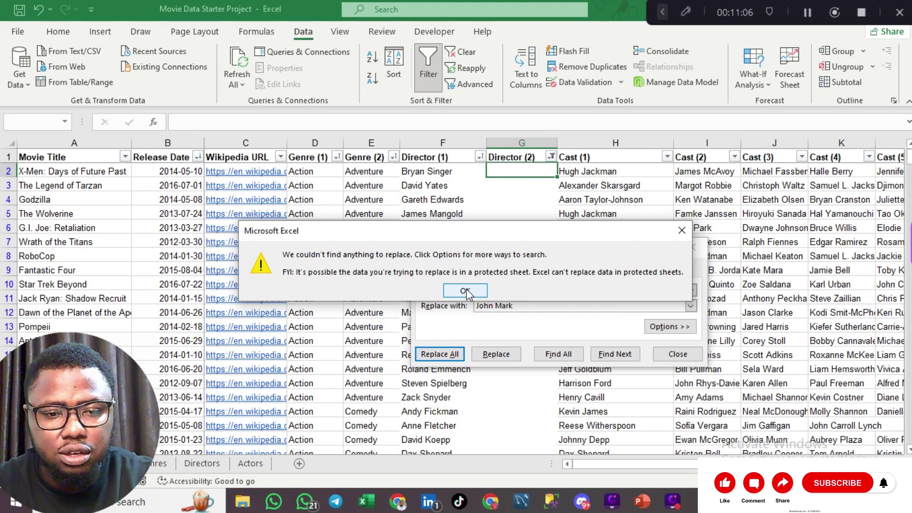
click(465, 290)
click(504, 287)
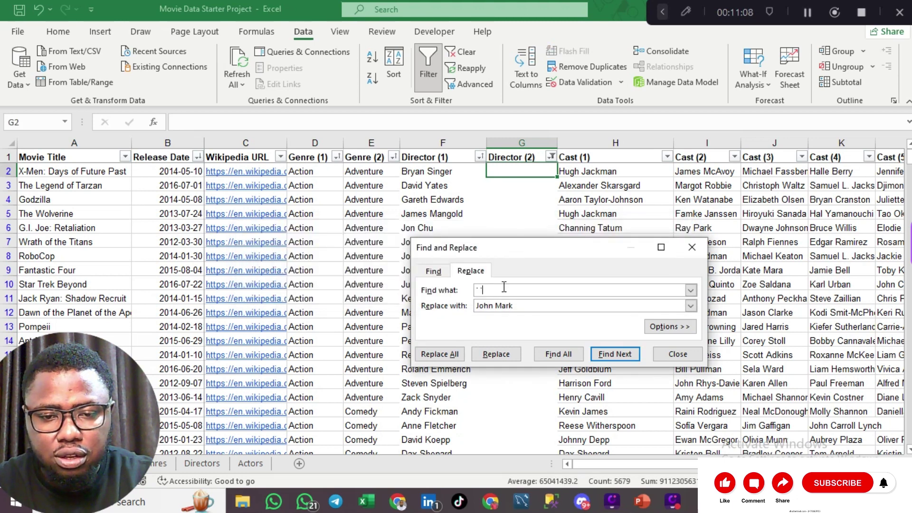
key(BackSpace)
key(BackSpace)
key(BackSpace)
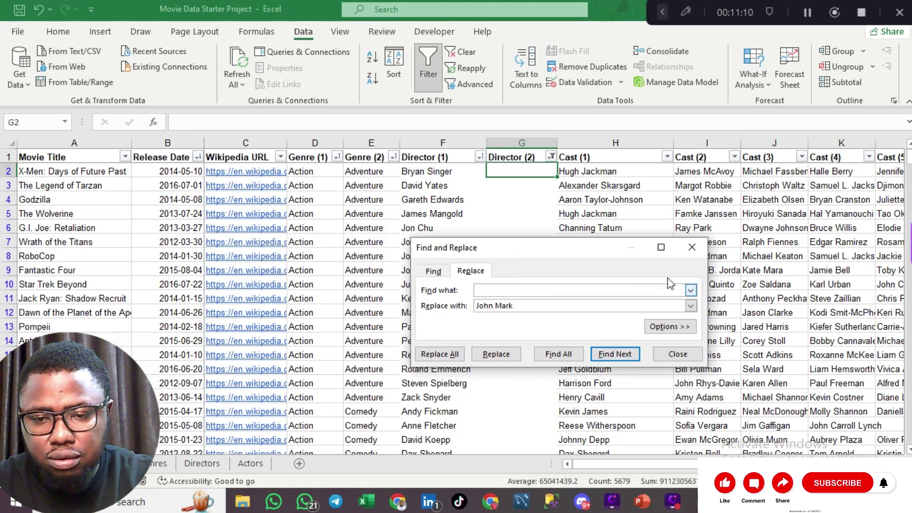
click(693, 293)
click(693, 293)
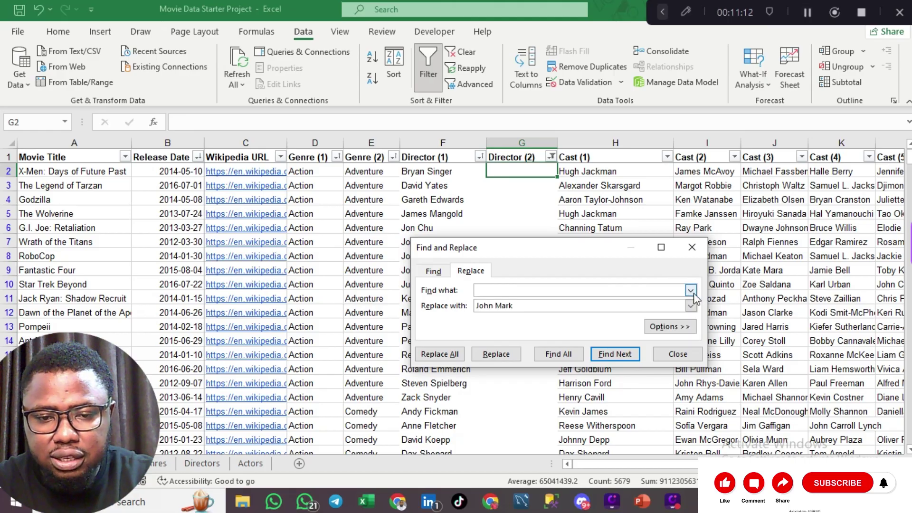
Replace all empty cells with the entered placeholder director name and close Find and Replace.
click(452, 354)
click(451, 129)
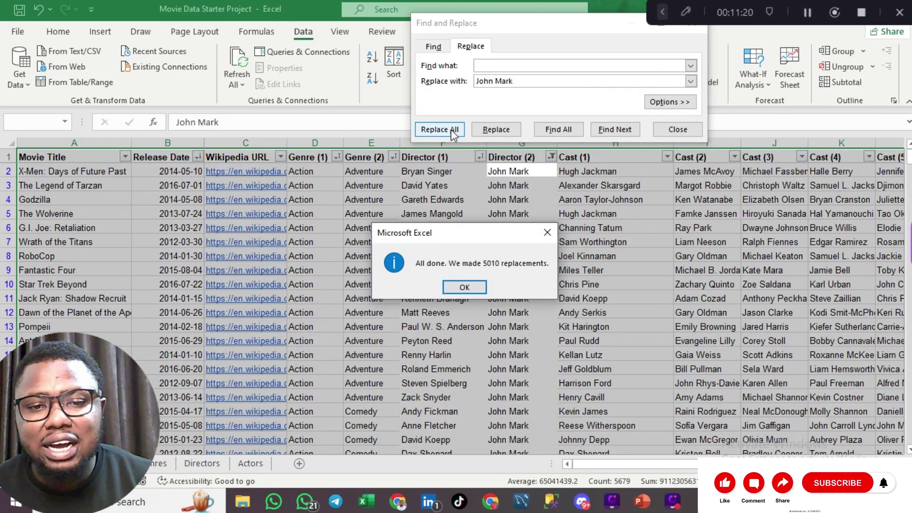
click(463, 288)
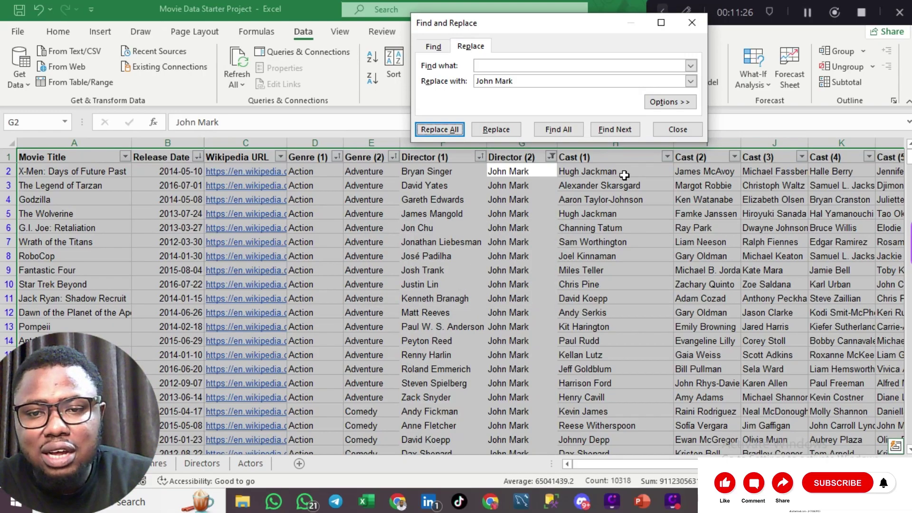
click(665, 135)
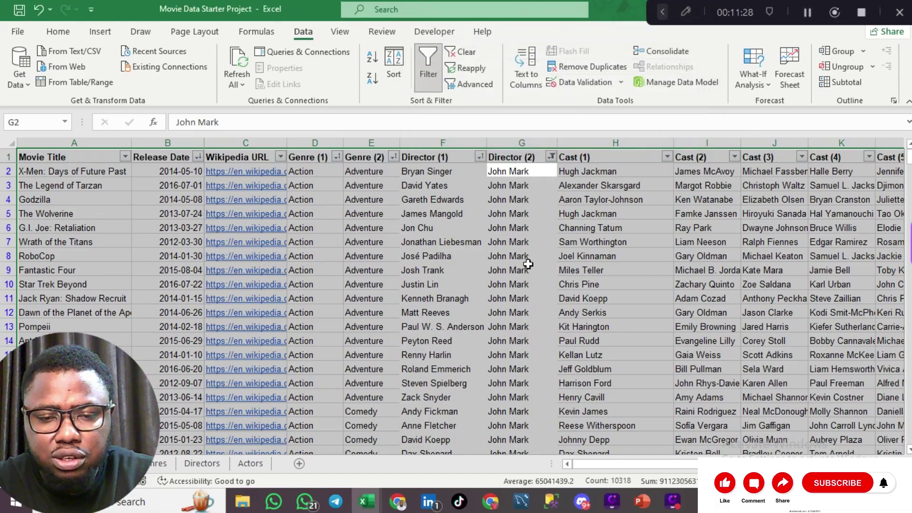